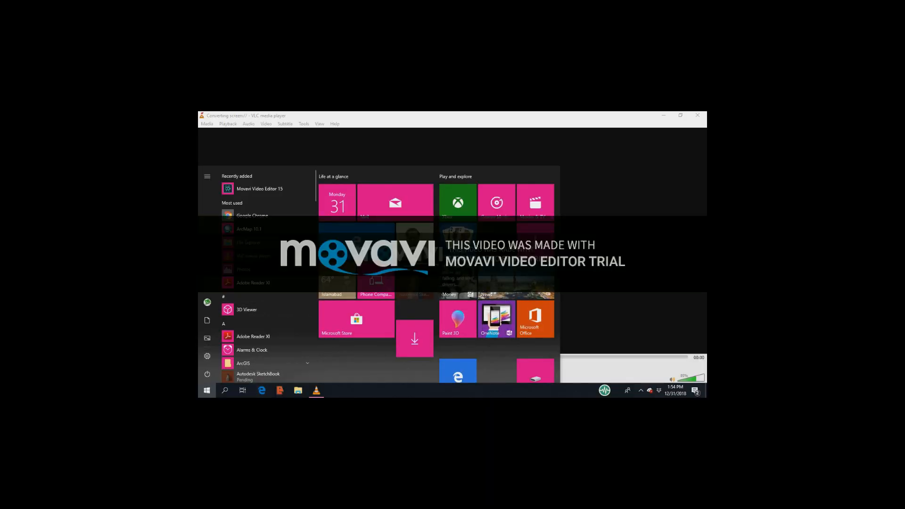
# Start ArcMap and dismiss the Getting Started dialog to work in an untitled map.
pyautogui.click(258, 229)
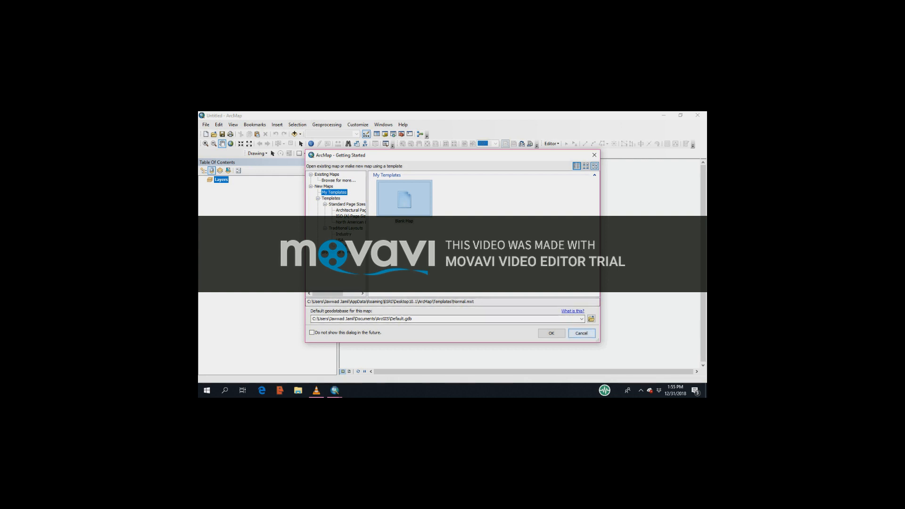
pyautogui.click(581, 333)
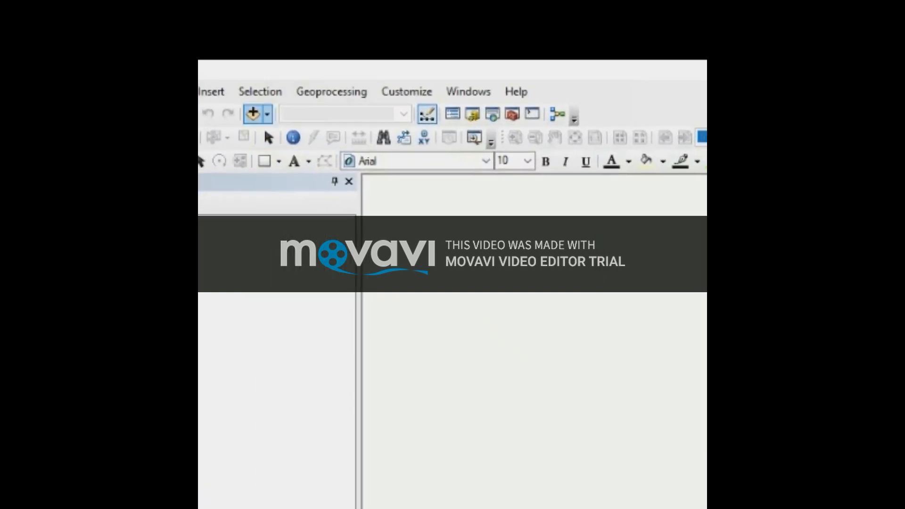
# Add the B2, B3 and B4 TIF rasters from the Landsat 8 Nawabshah folder in RS data to the map.
pyautogui.click(249, 110)
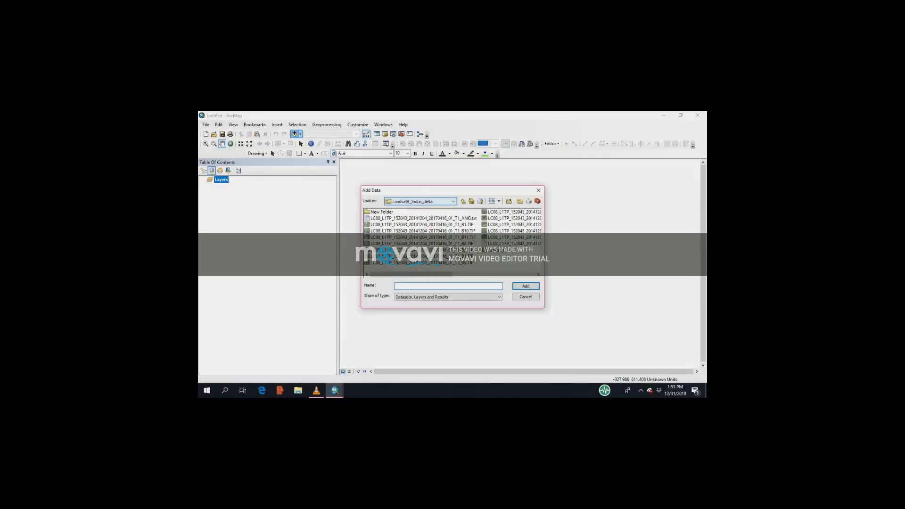
pyautogui.click(463, 201)
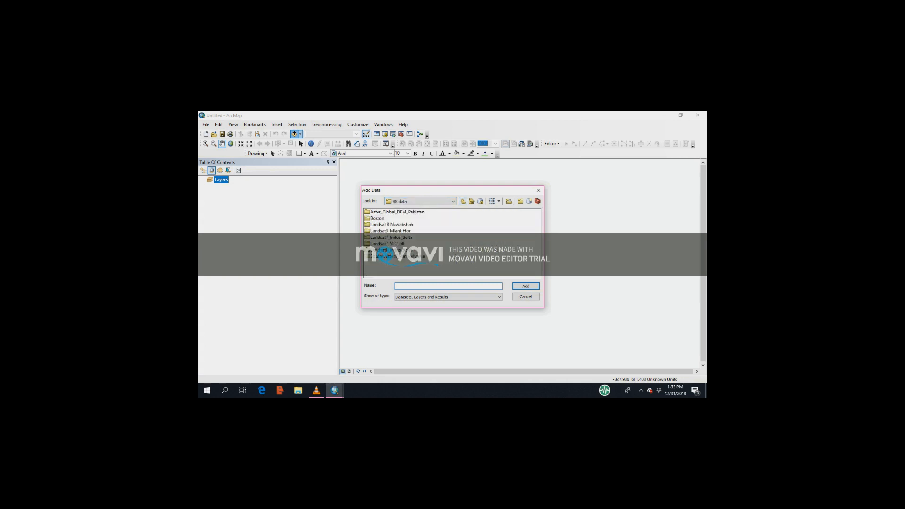
pyautogui.doubleClick(391, 225)
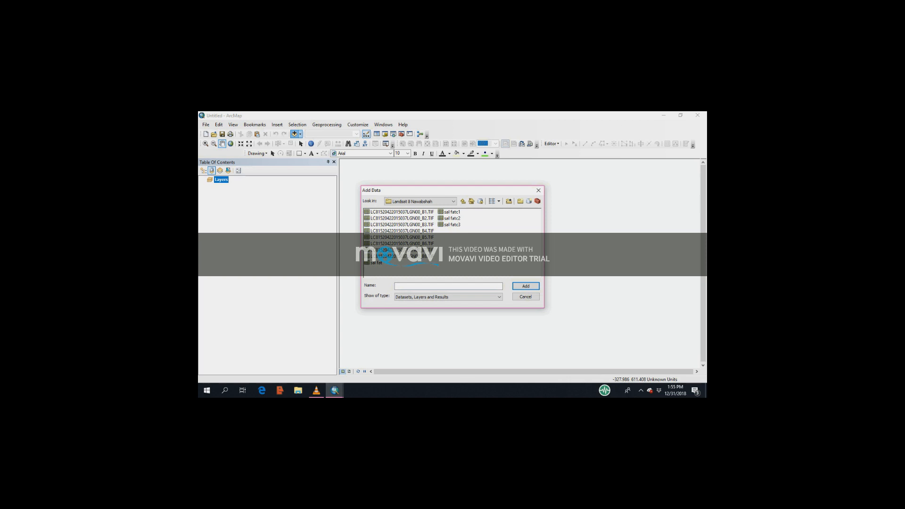
pyautogui.click(402, 237)
pyautogui.click(402, 231)
pyautogui.press('Up')
pyautogui.press('Up')
pyautogui.hotkey('shift', 'Down')
pyautogui.hotkey('shift', 'Down')
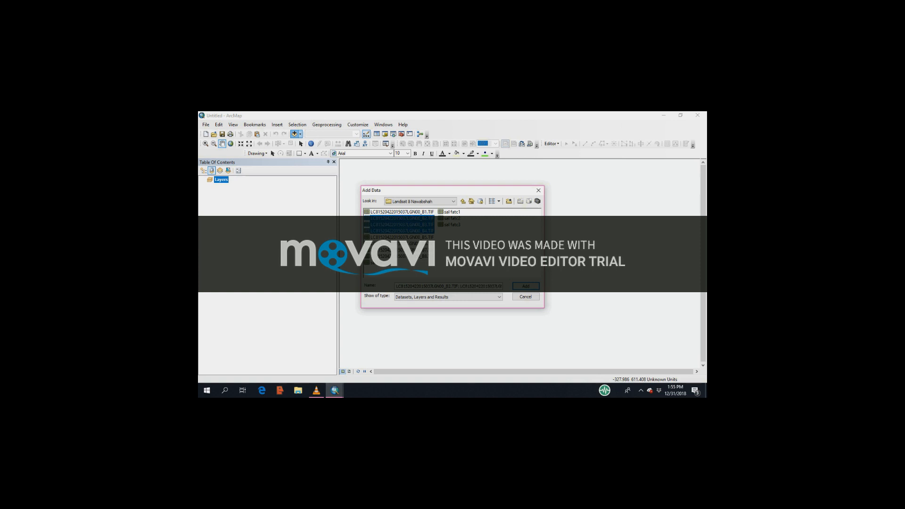
pyautogui.press('Return')
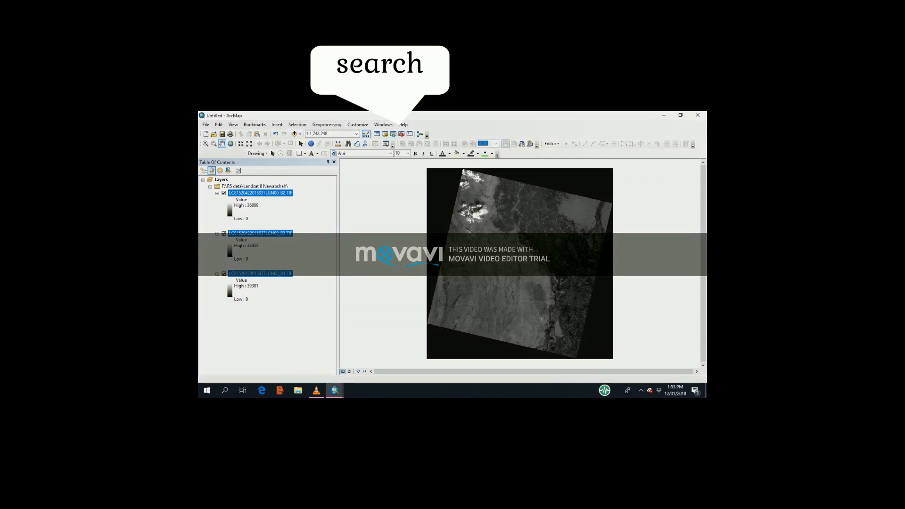
# Search for "composite band" and open the Composite Bands data management tool.
pyautogui.click(393, 135)
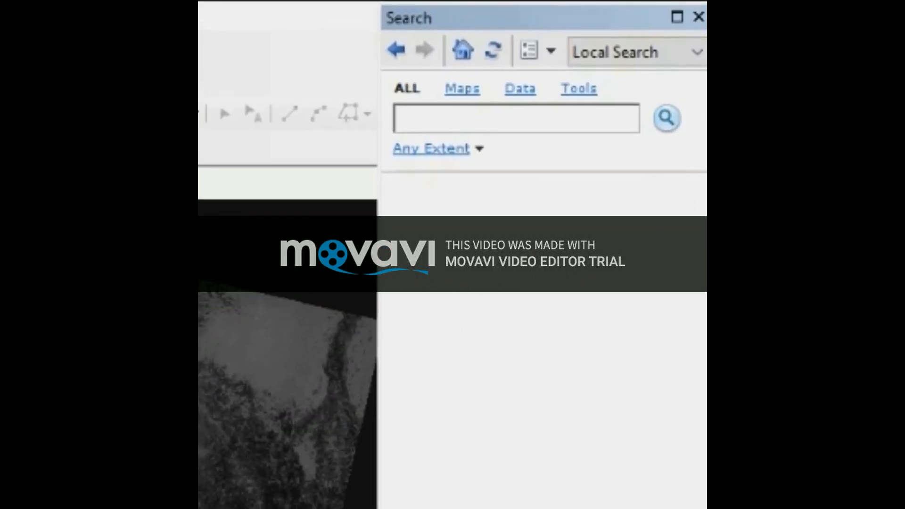
pyautogui.write('composs')
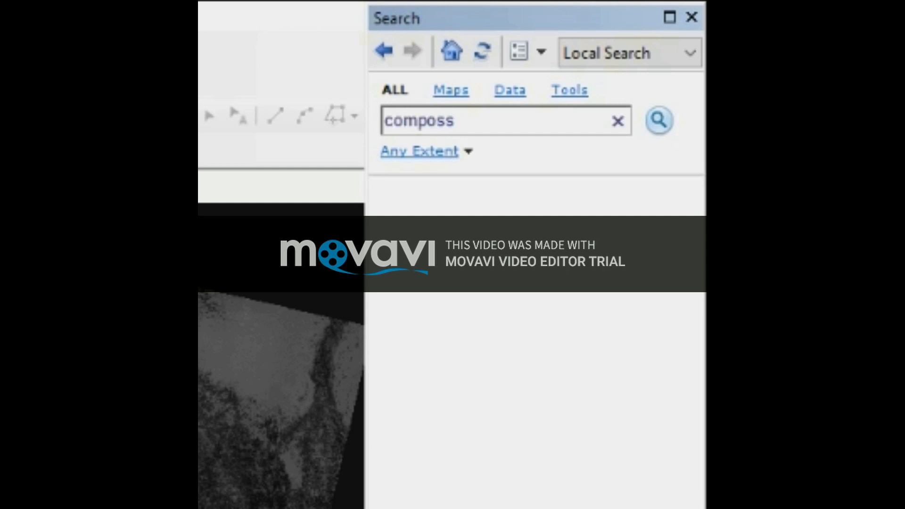
pyautogui.press('BackSpace')
pyautogui.write('ite band')
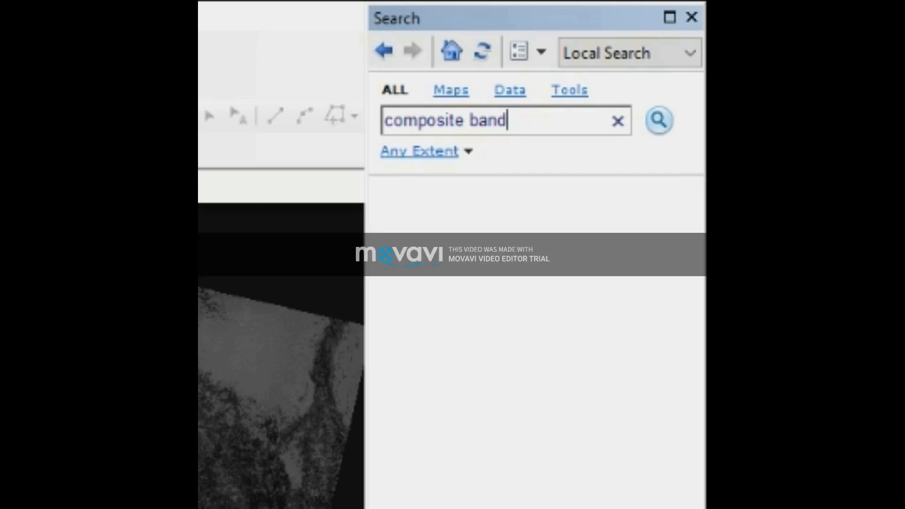
pyautogui.press('Return')
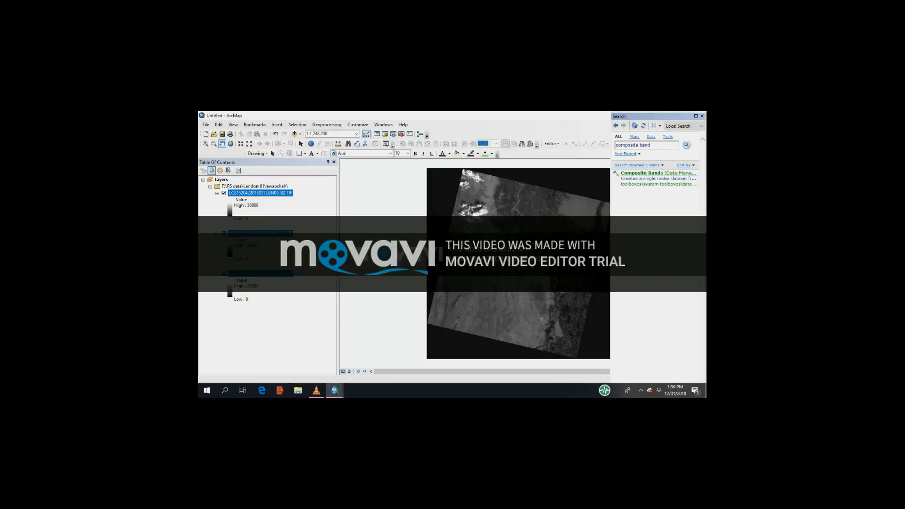
pyautogui.click(657, 173)
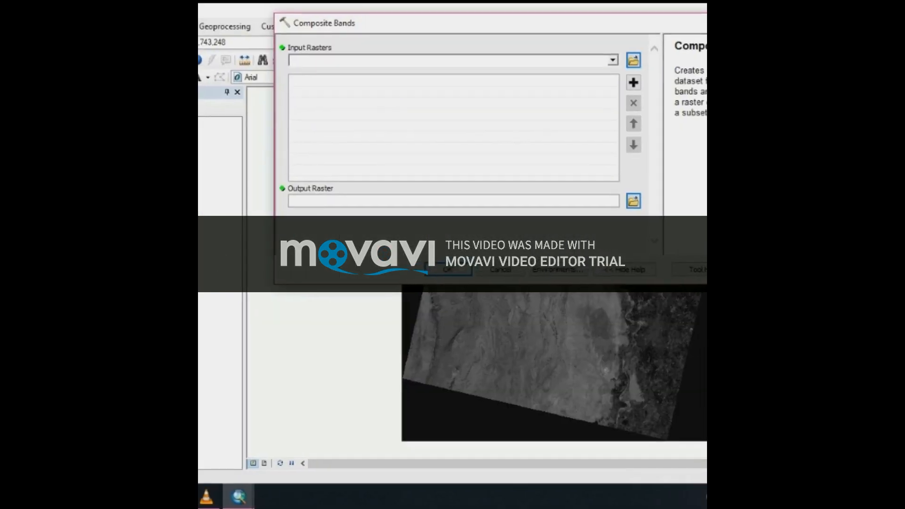
# Run Composite Bands on the Nawabshah rasters in the order B4, B3, B2, keeping the default output raster.
pyautogui.click(546, 144)
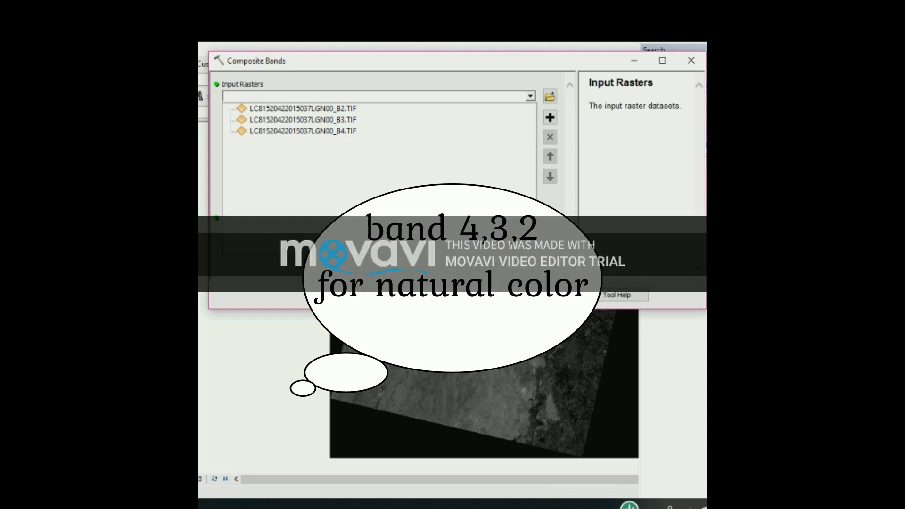
pyautogui.click(303, 131)
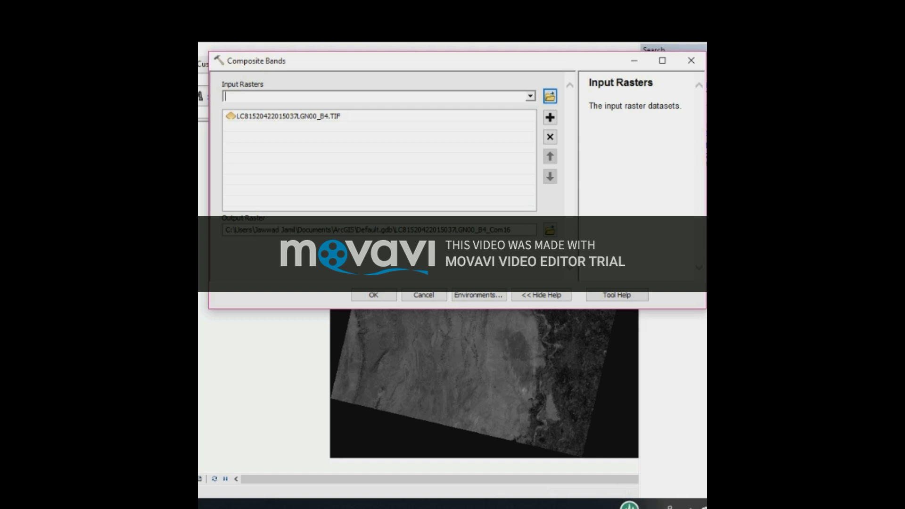
pyautogui.click(530, 96)
pyautogui.click(303, 119)
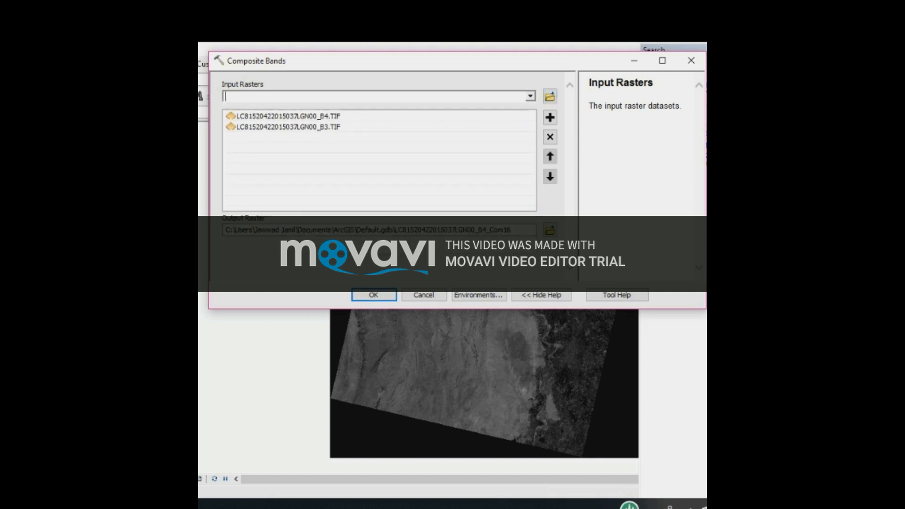
pyautogui.click(530, 96)
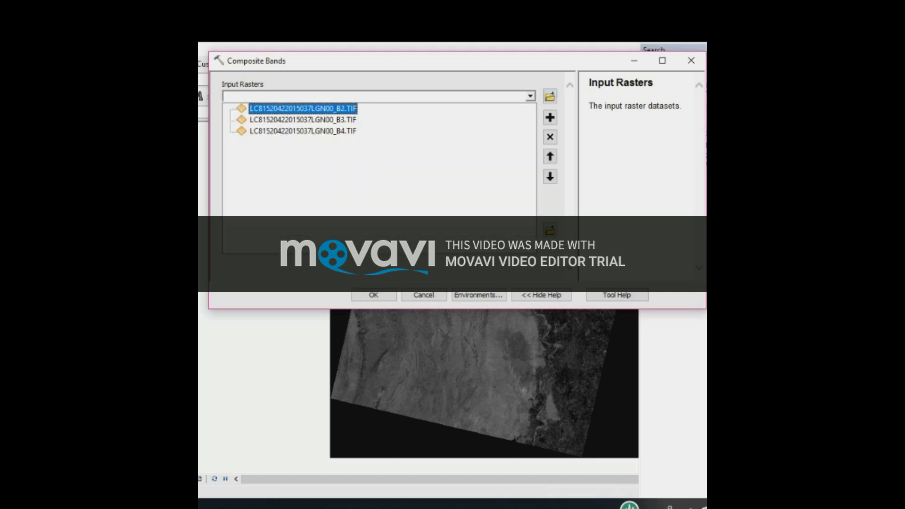
pyautogui.click(302, 107)
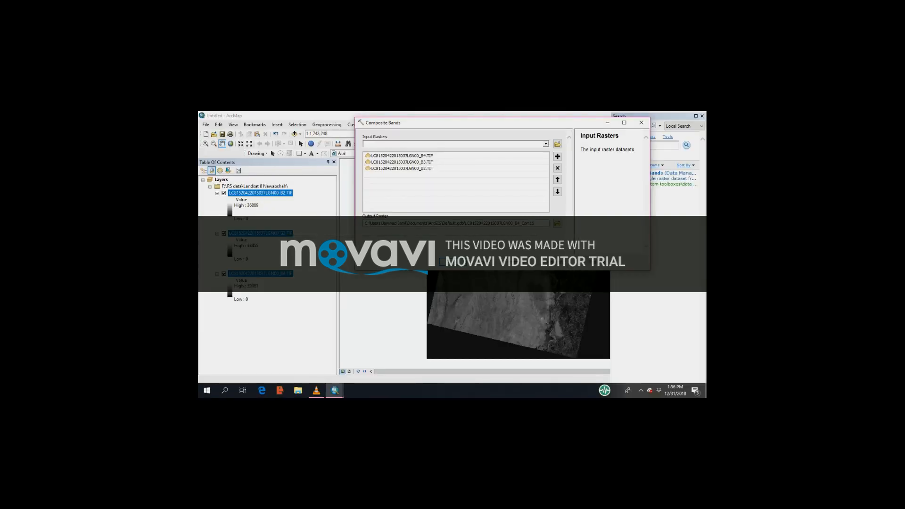
pyautogui.click(453, 262)
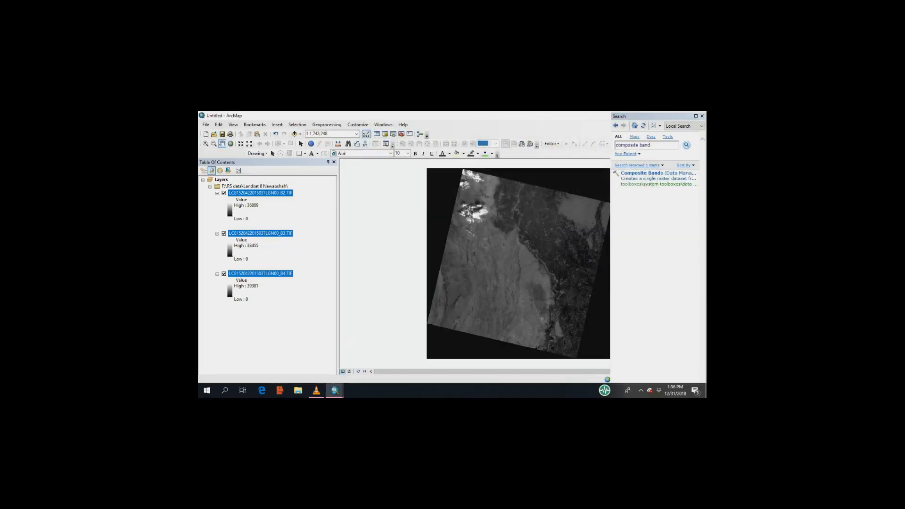
# Add the B2, B3 and B4 TIF rasters from the Landsat8_Indus_delta folder in RS data to the map.
pyautogui.moveTo(509, 264); pyautogui.dragTo(434, 261)
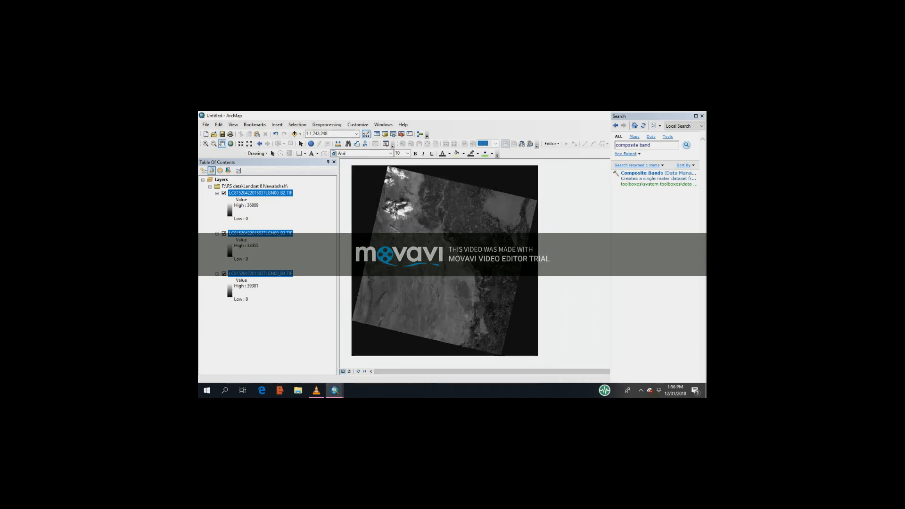
pyautogui.click(294, 133)
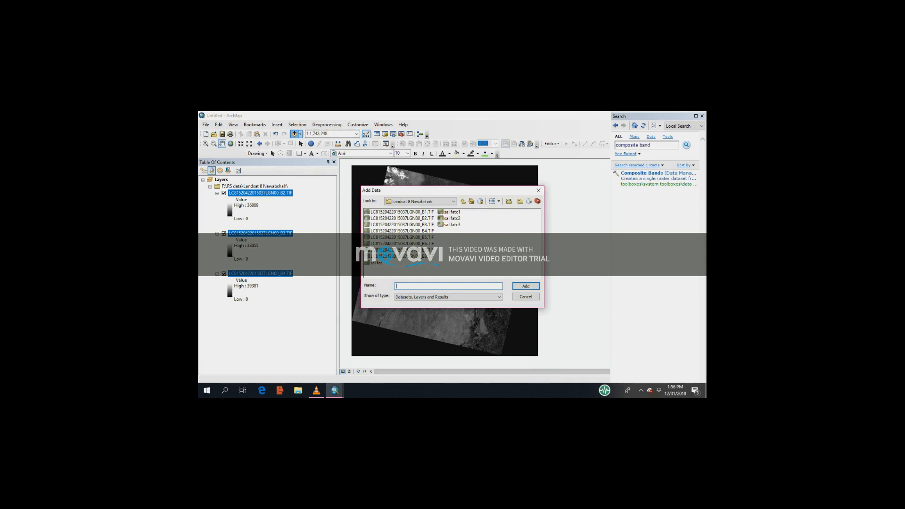
pyautogui.click(462, 201)
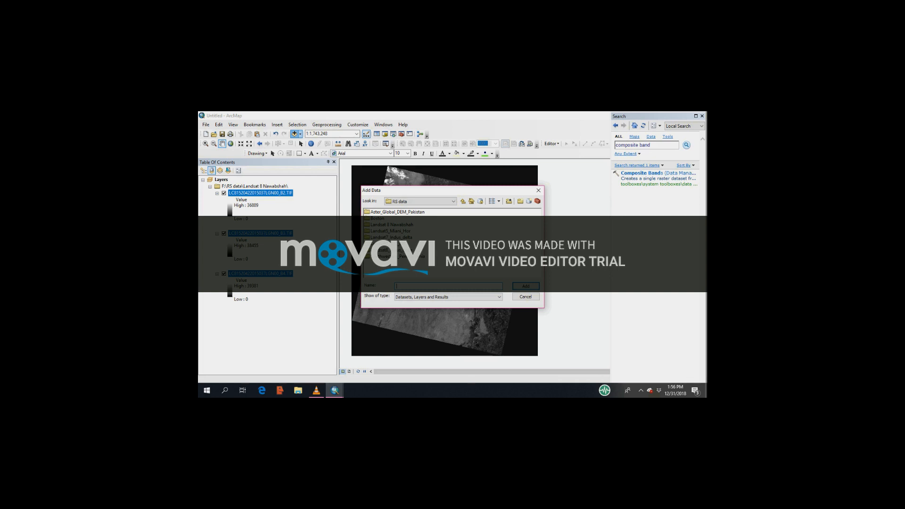
pyautogui.doubleClick(392, 250)
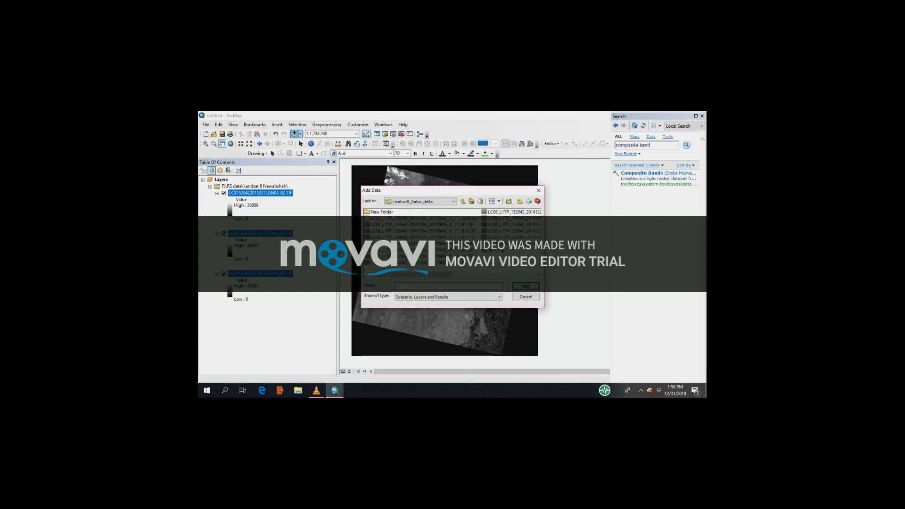
pyautogui.click(419, 243)
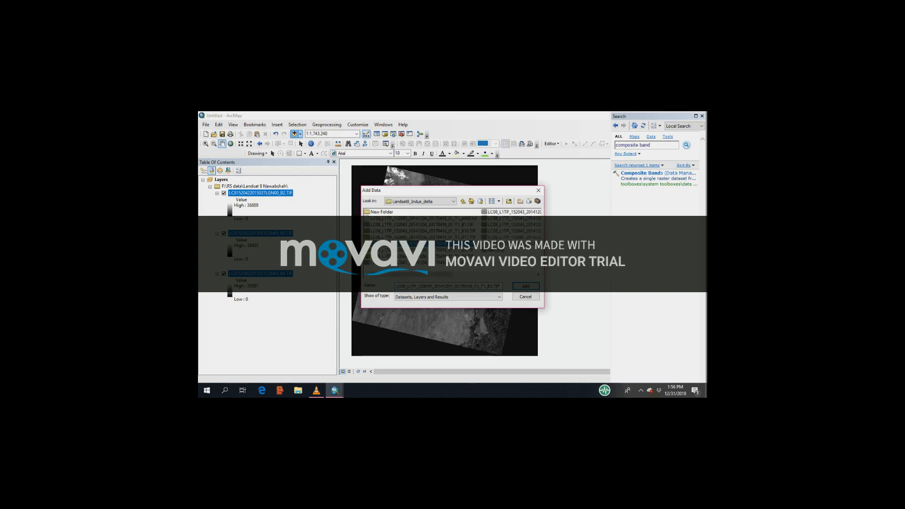
pyautogui.hotkey('shift', 'Down')
pyautogui.hotkey('shift', 'Down')
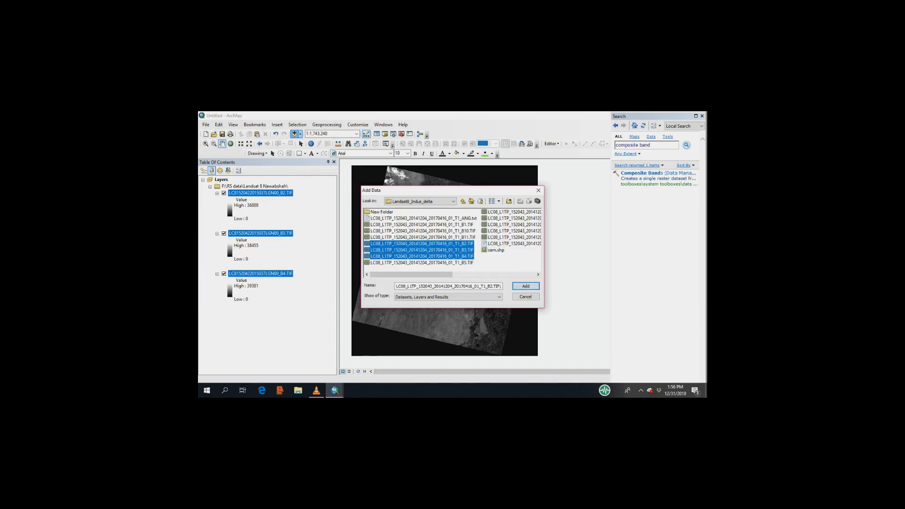
pyautogui.click(526, 286)
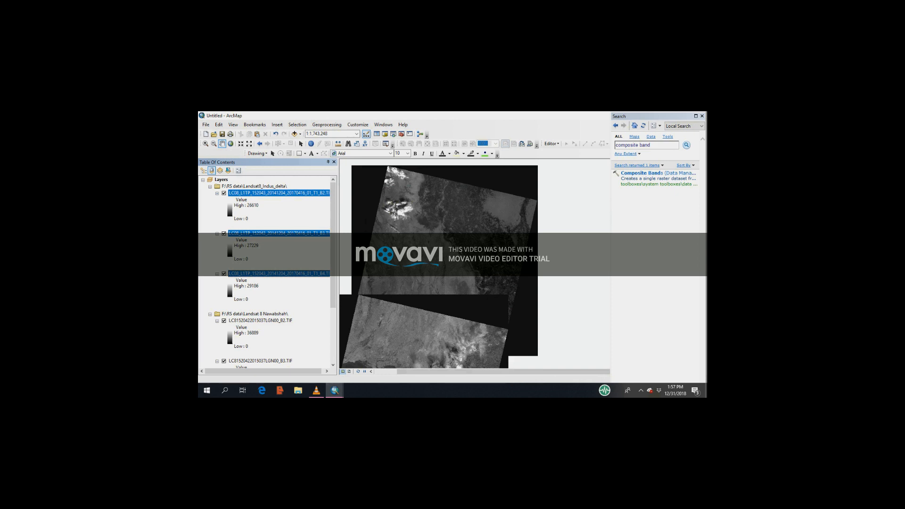
# Collapse the legends of all six Indus delta and Nawabshah band layers in the table of contents.
pyautogui.click(224, 194)
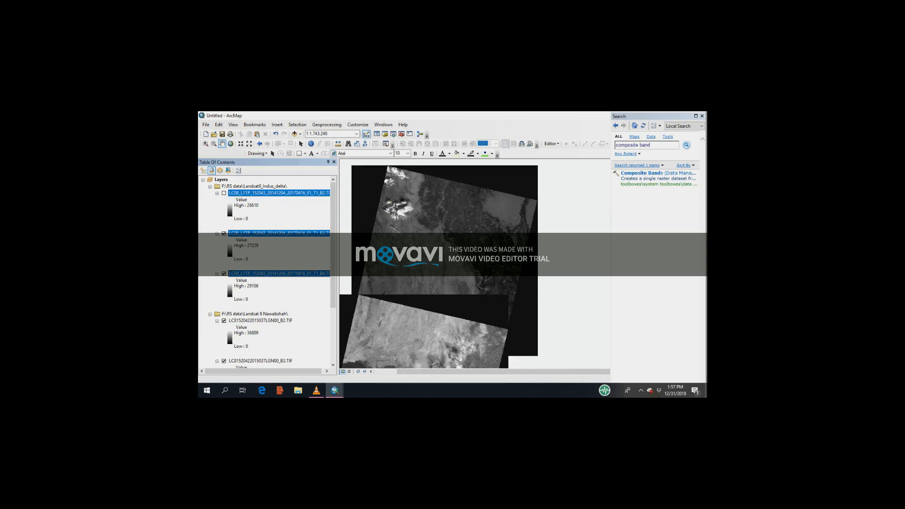
pyautogui.click(224, 194)
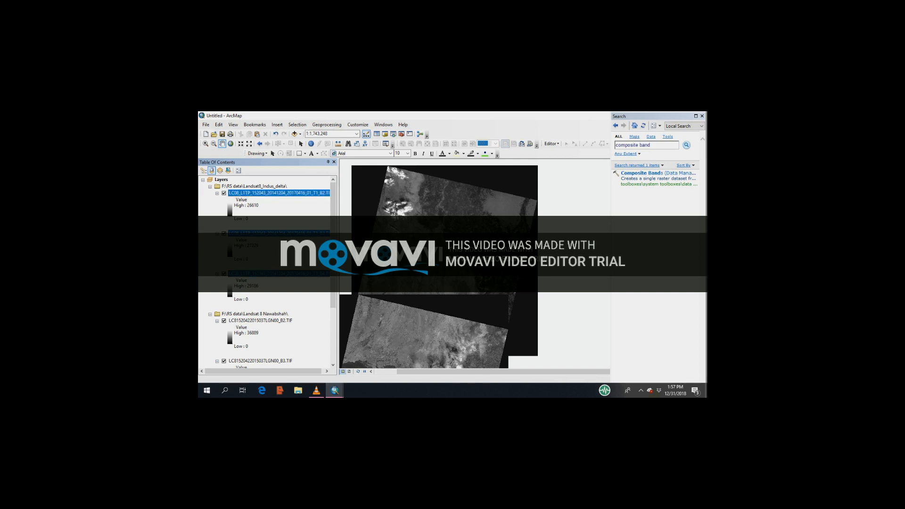
pyautogui.click(218, 193)
pyautogui.click(218, 200)
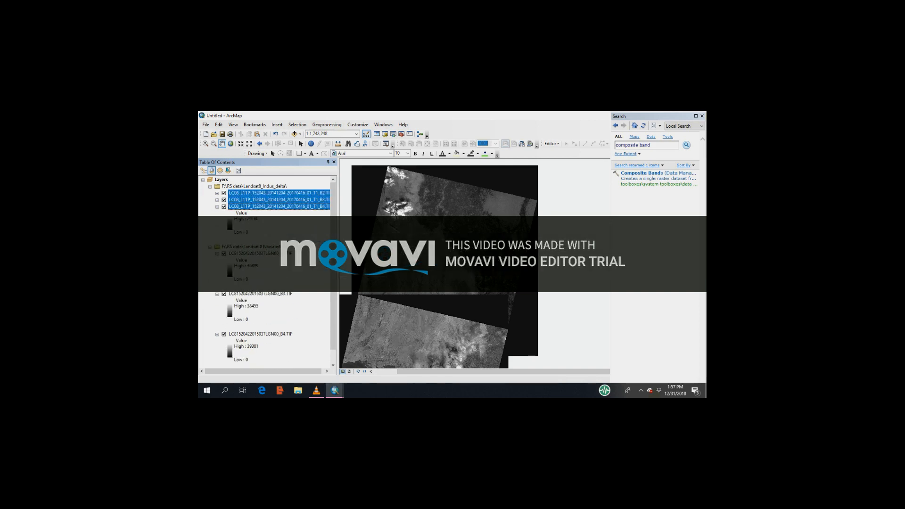
pyautogui.click(218, 207)
pyautogui.click(217, 220)
pyautogui.click(217, 227)
pyautogui.click(217, 234)
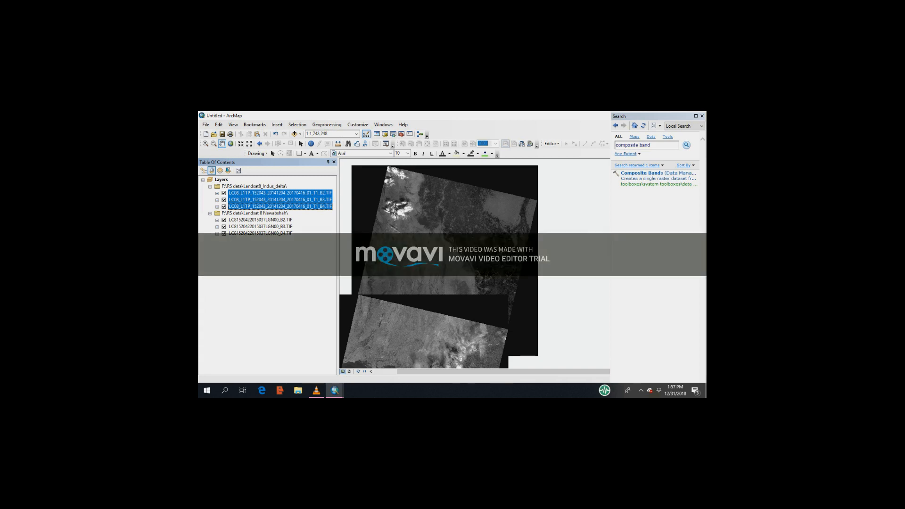
# Turn off the display of all six single-band Indus delta and Nawabshah layers.
pyautogui.click(224, 193)
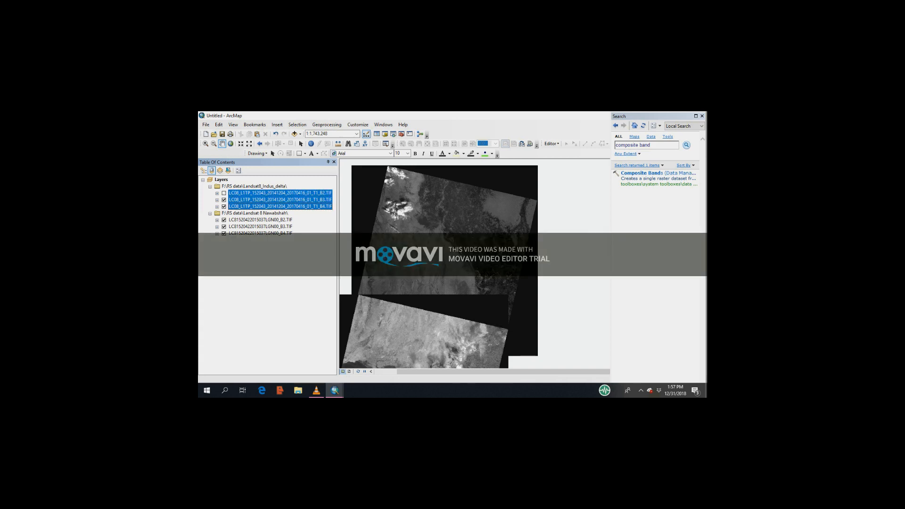
pyautogui.click(224, 200)
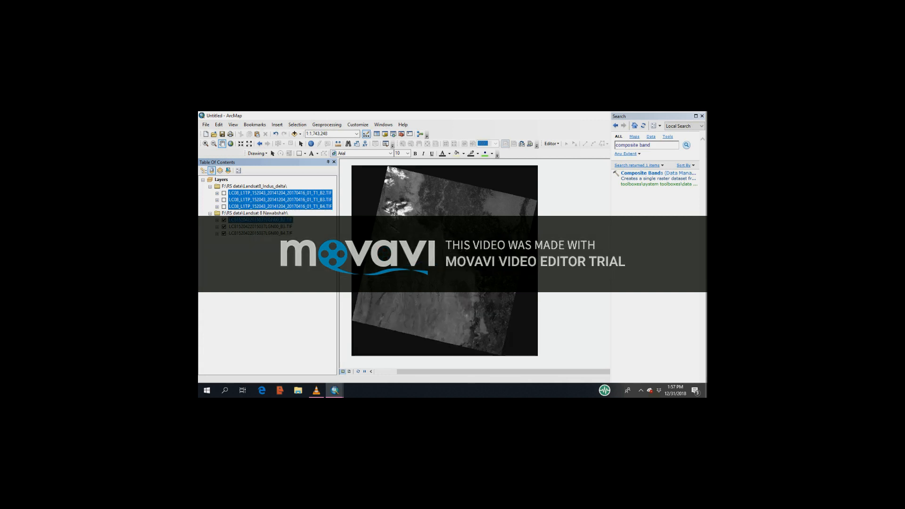
pyautogui.click(224, 220)
pyautogui.click(223, 227)
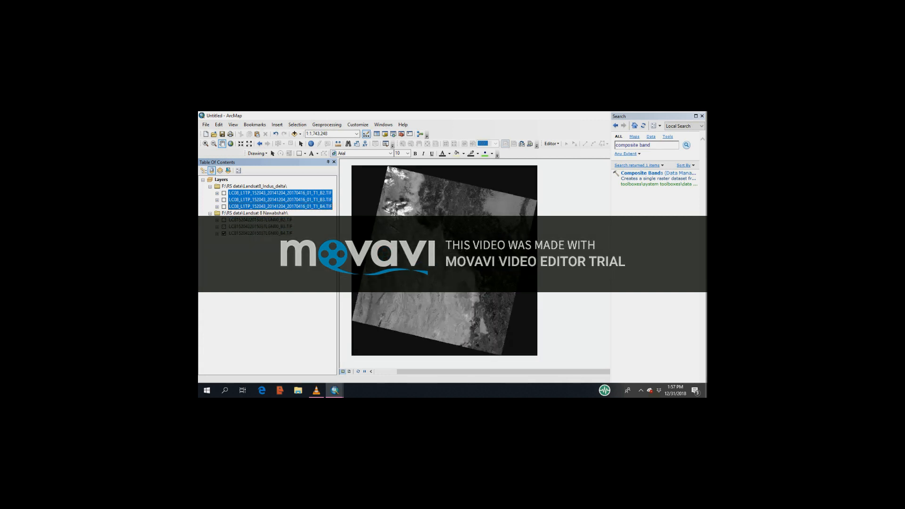
pyautogui.click(224, 234)
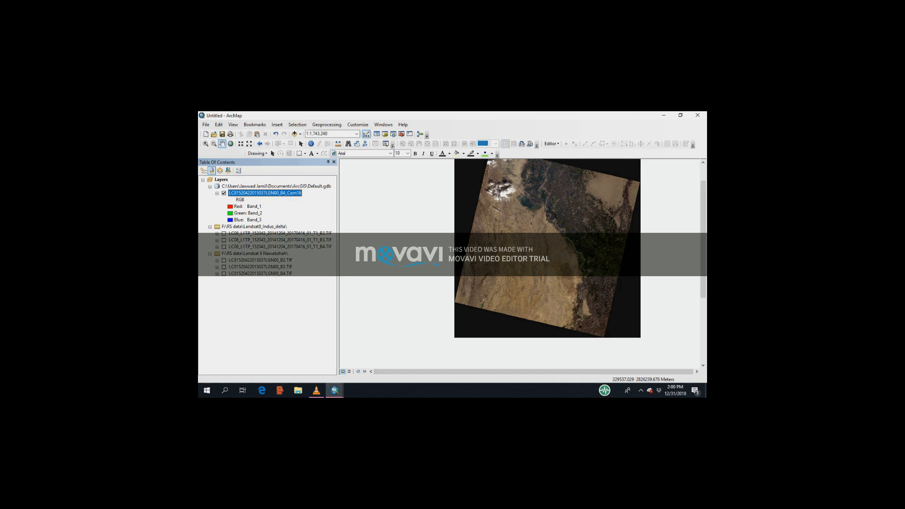
# Try to run Composite Bands on the Indus delta rasters in the order B4, B3, B2, with the default output raster.
pyautogui.click(276, 186)
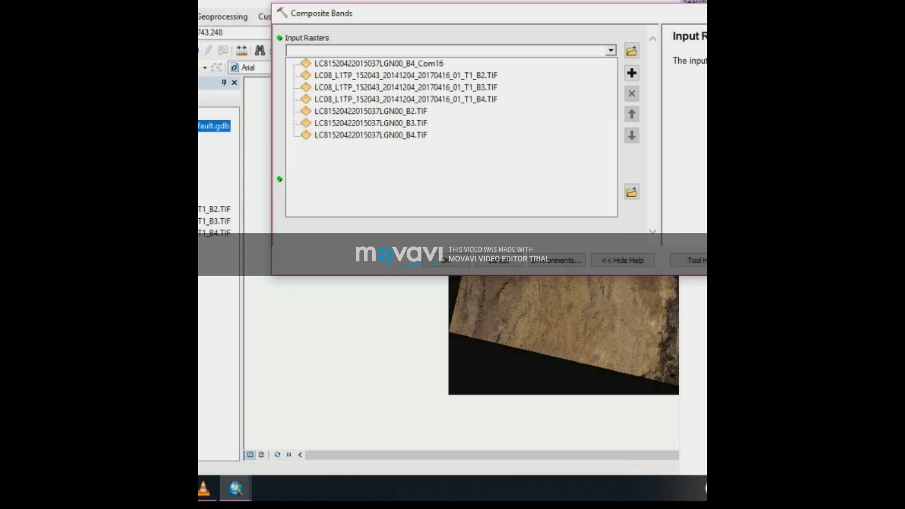
pyautogui.click(405, 100)
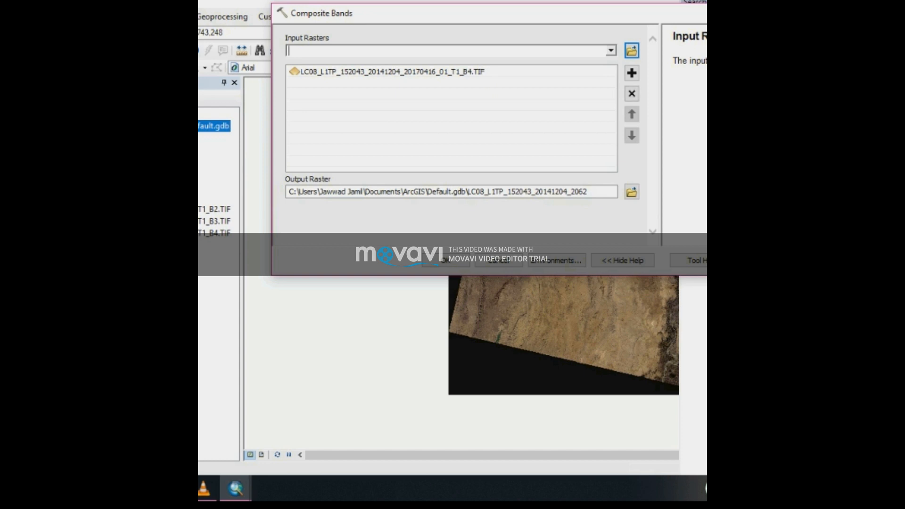
pyautogui.click(611, 51)
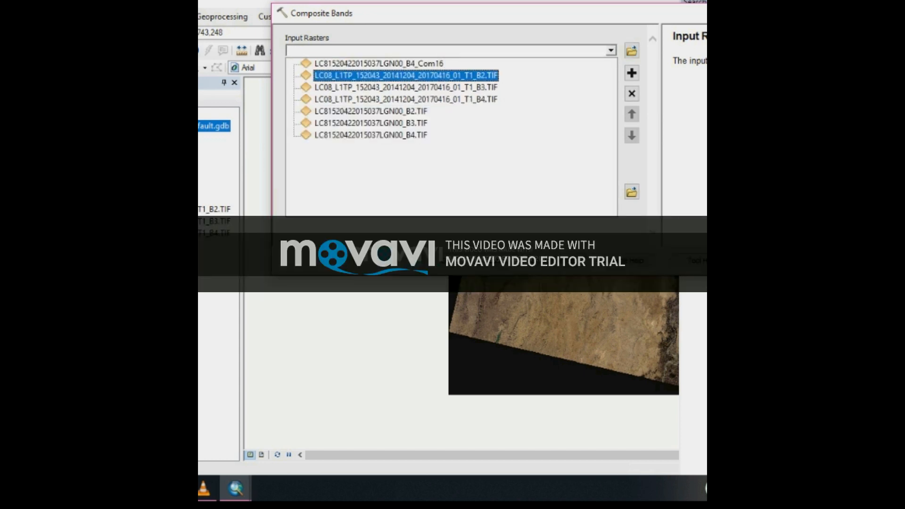
pyautogui.click(405, 87)
pyautogui.click(611, 51)
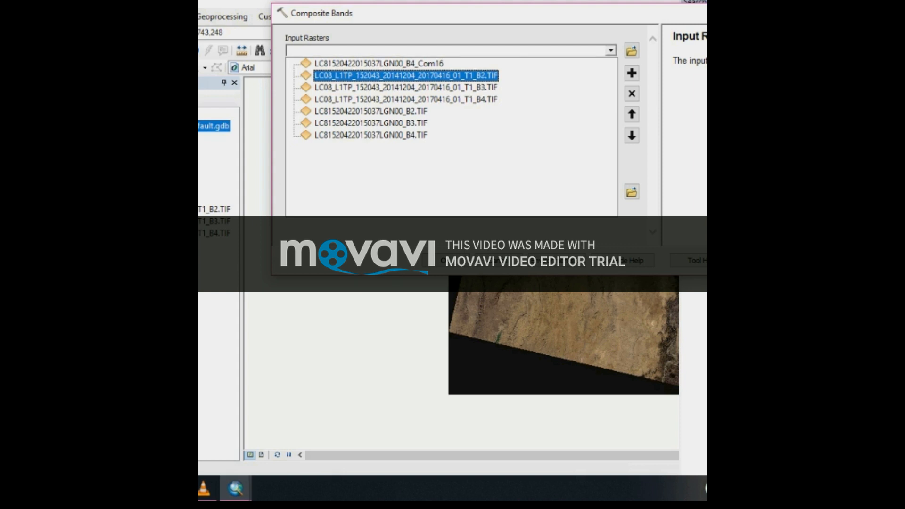
pyautogui.click(405, 75)
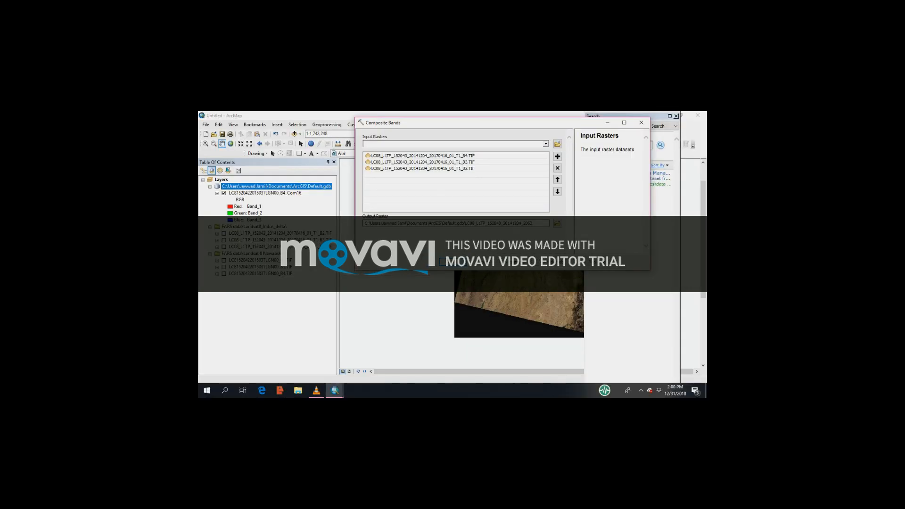
pyautogui.click(453, 261)
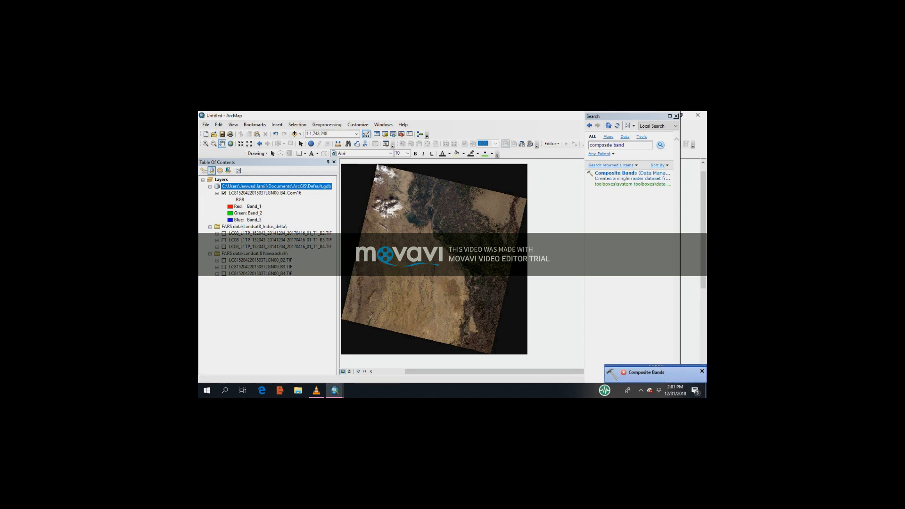
pyautogui.click(702, 372)
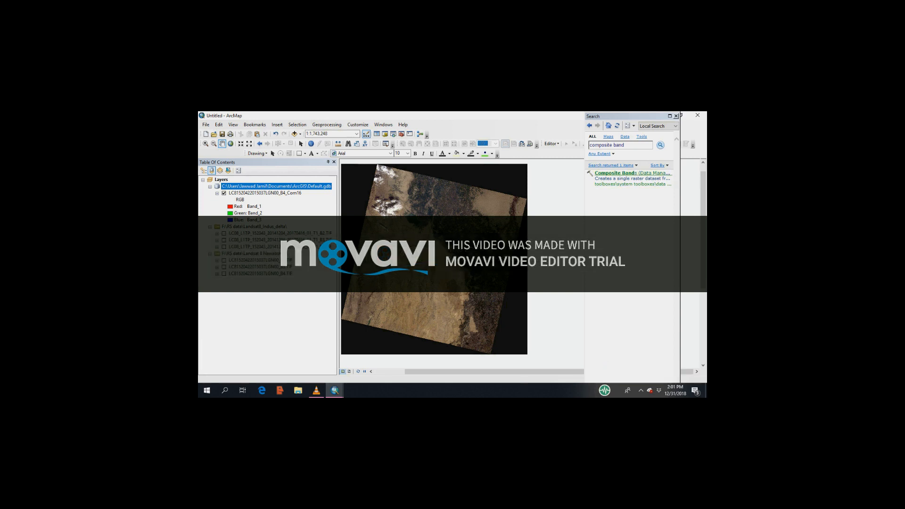
# Hide the Nawabshah composite and rerun Composite Bands on the Indus delta rasters in the order B4, B3, B2, keeping the default output.
pyautogui.click(224, 192)
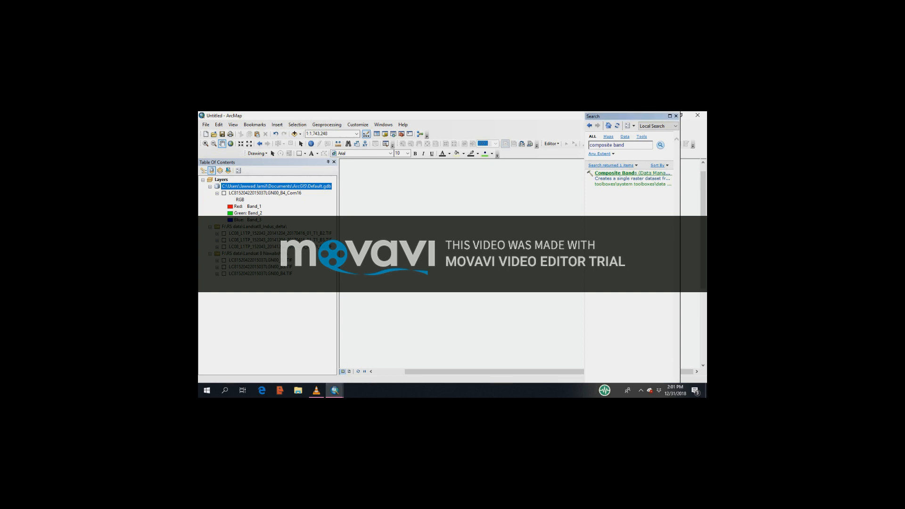
pyautogui.click(615, 173)
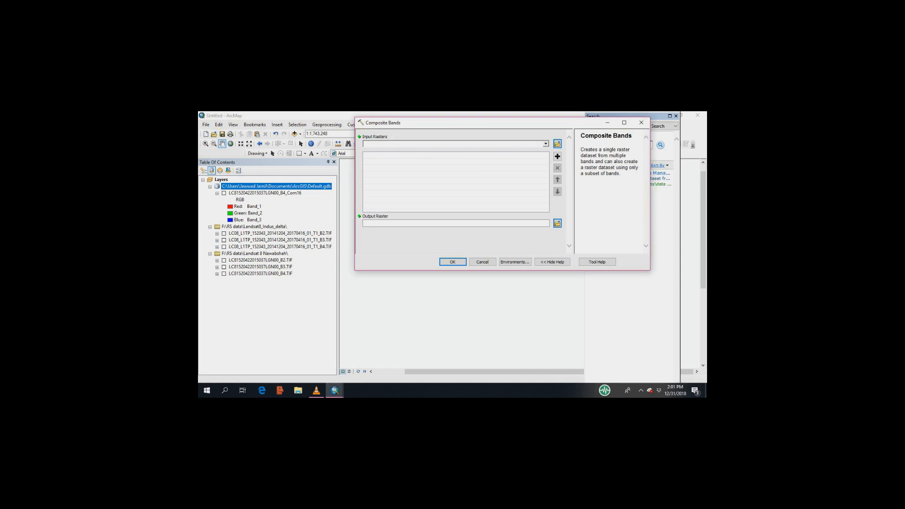
pyautogui.click(546, 144)
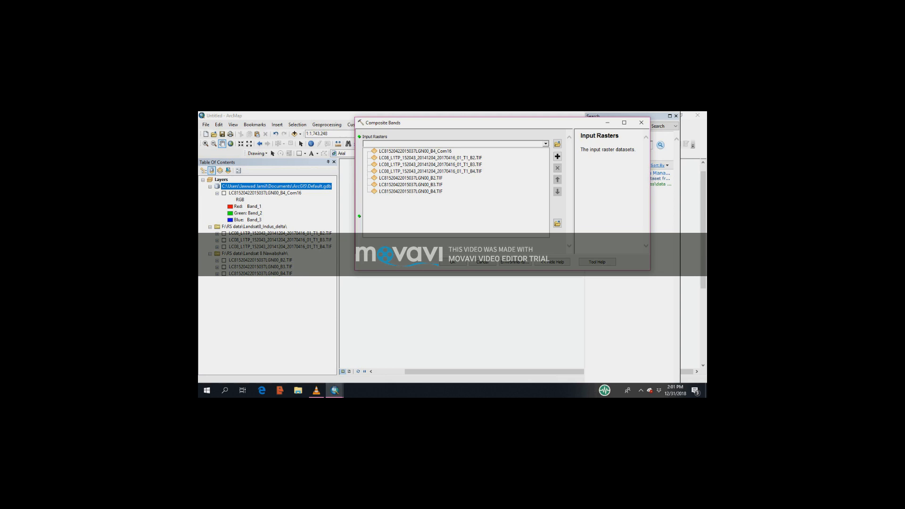
pyautogui.click(430, 171)
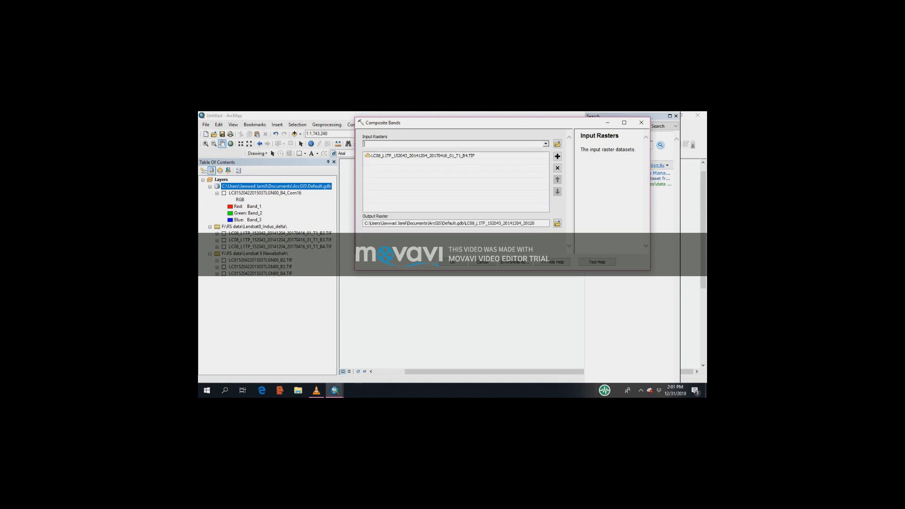
pyautogui.click(545, 144)
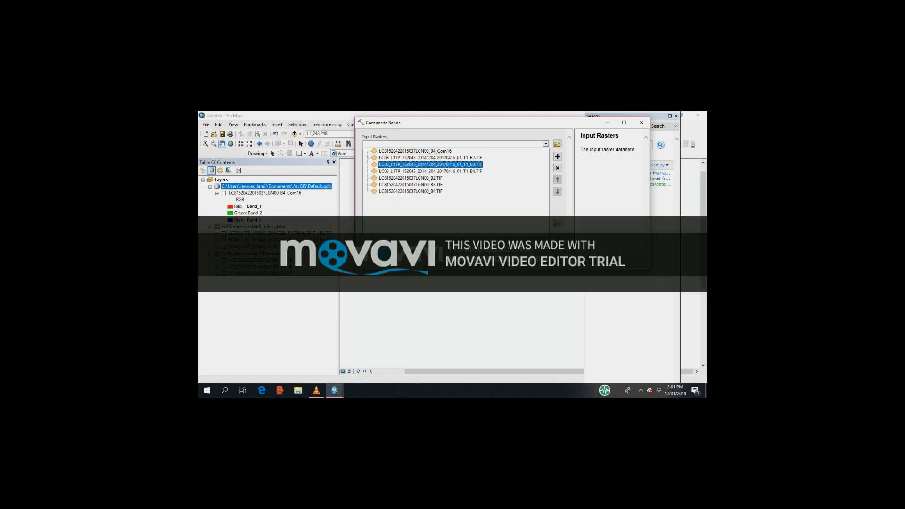
pyautogui.click(430, 165)
pyautogui.click(545, 144)
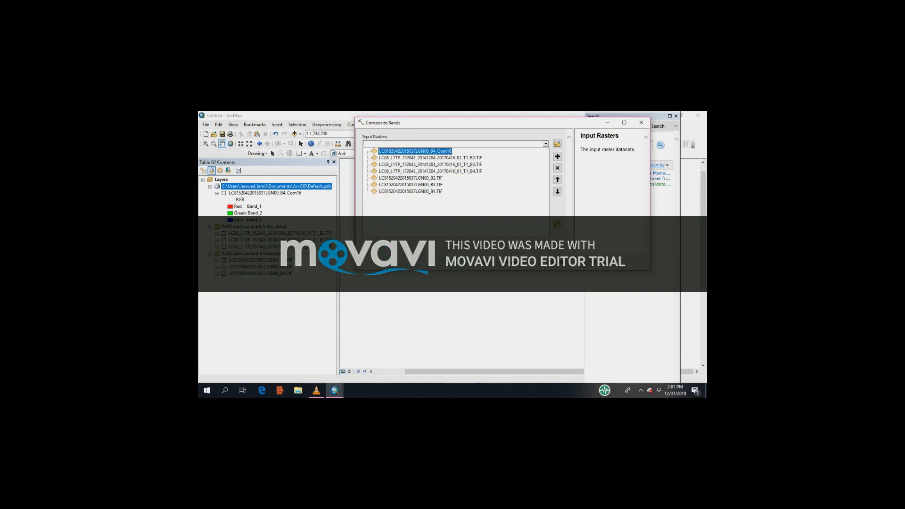
pyautogui.click(430, 157)
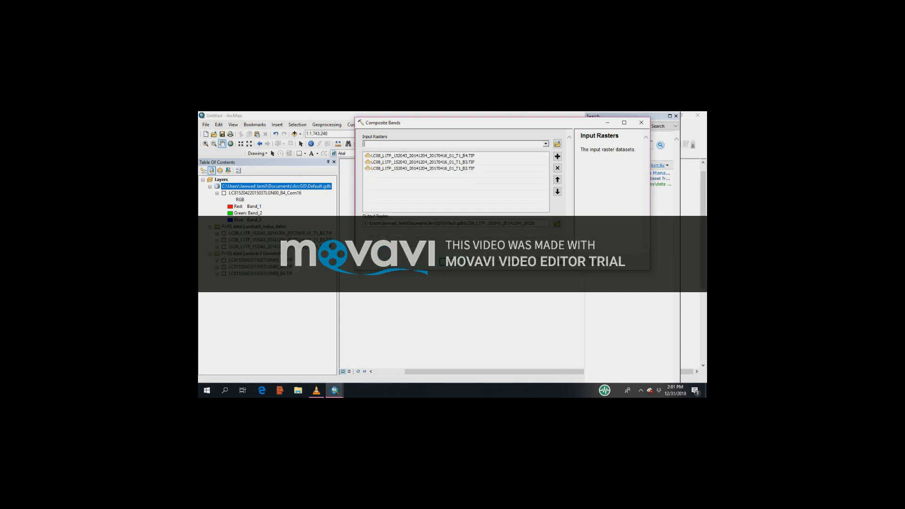
pyautogui.click(454, 262)
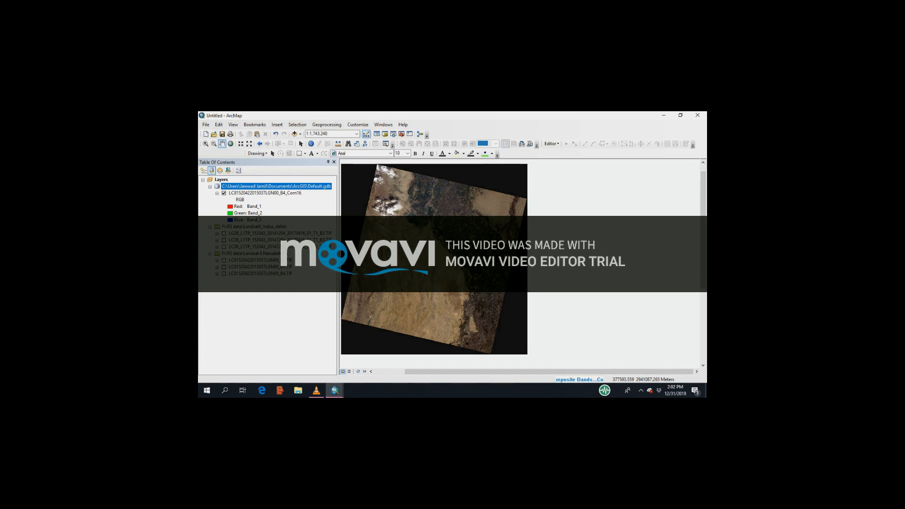
# Turn off the Nawabshah composite and bring the whole Indus delta composite into view.
pyautogui.click(224, 193)
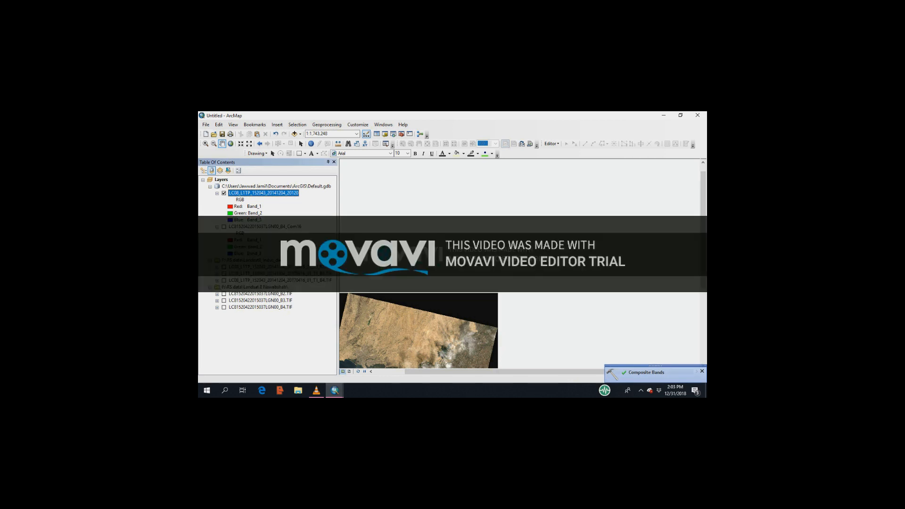
pyautogui.moveTo(405, 337); pyautogui.dragTo(415, 219)
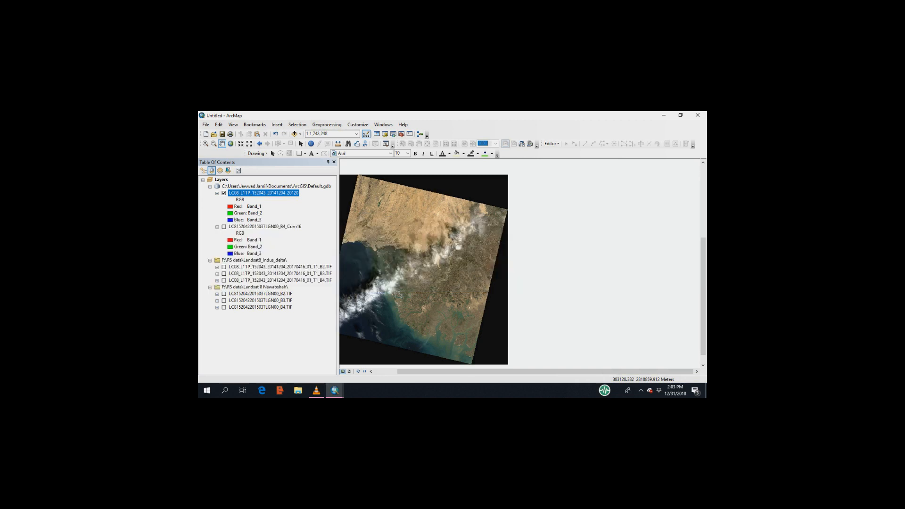
pyautogui.moveTo(452, 187); pyautogui.dragTo(469, 188)
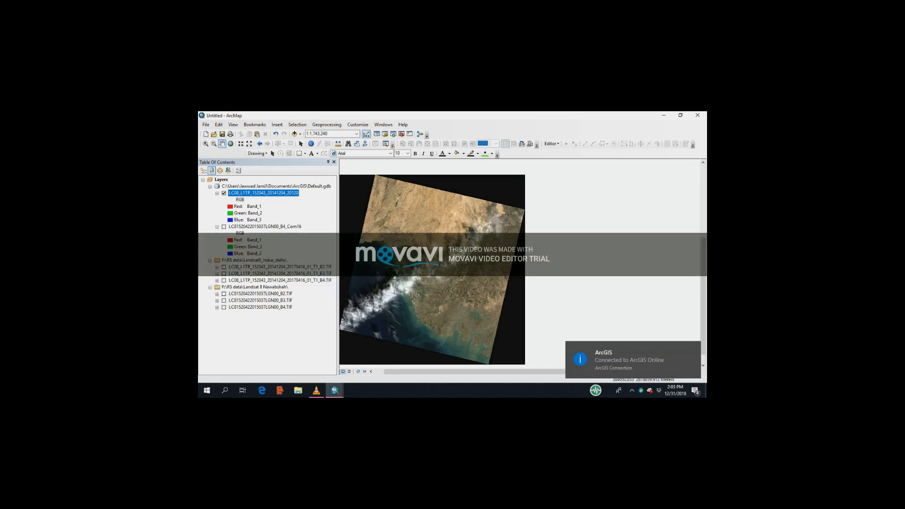
pyautogui.moveTo(431, 245); pyautogui.dragTo(457, 235)
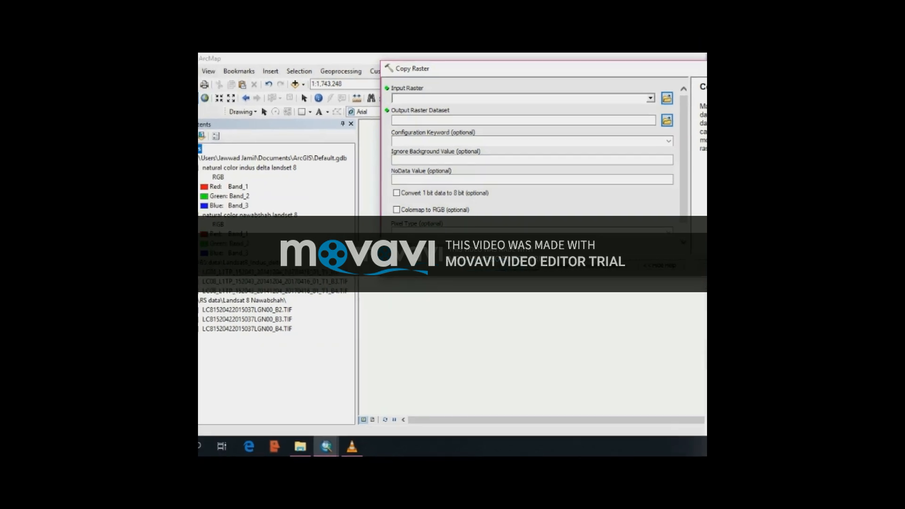
# Set up Copy Raster with natural color nawabshah landset 8 as the input raster and a NoData value of 0.
pyautogui.click(651, 98)
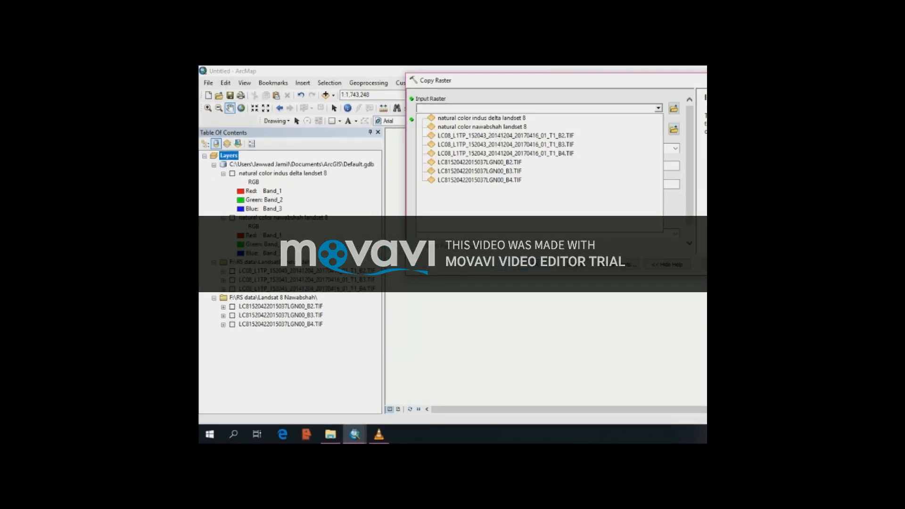
pyautogui.click(481, 127)
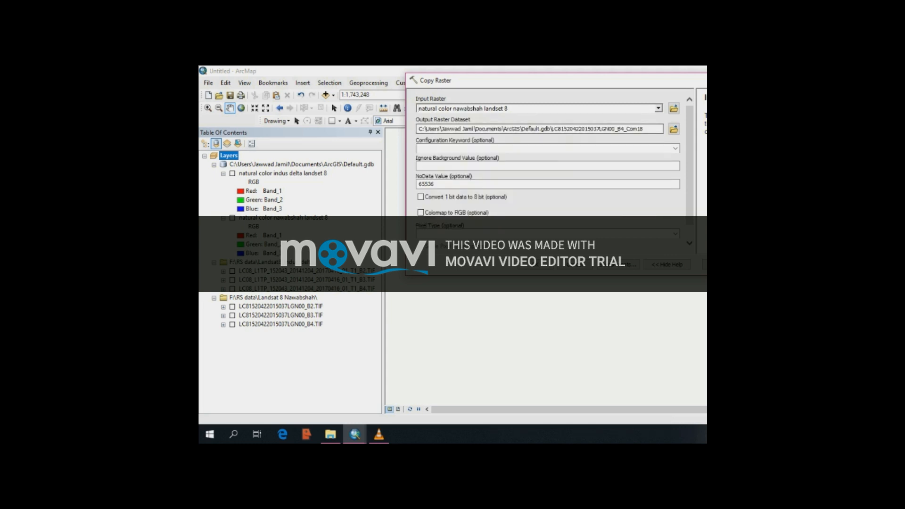
pyautogui.click(438, 184)
pyautogui.press('BackSpace')
pyautogui.press('BackSpace')
pyautogui.press('BackSpace')
pyautogui.press('BackSpace')
pyautogui.press('BackSpace')
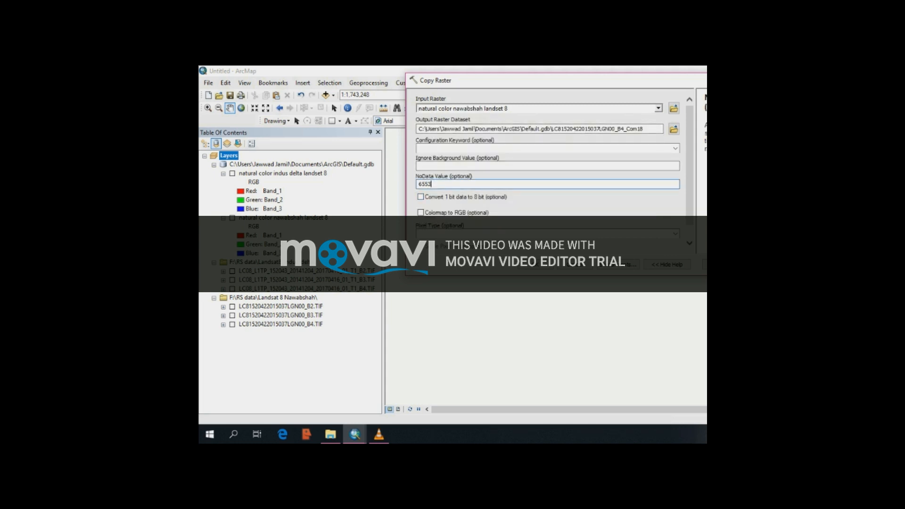
pyautogui.write('0')
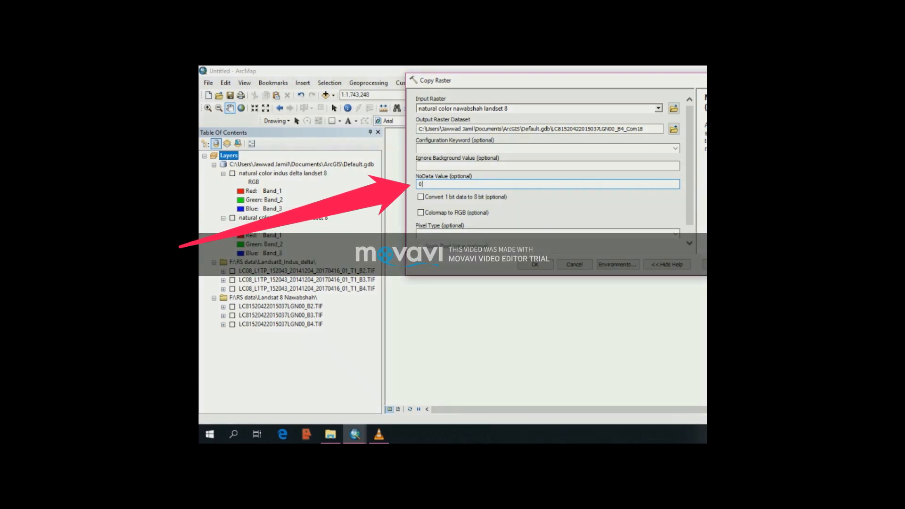
# Check the raster information in the source properties of the natural color indus delta landset 8 layer to decide the pixel type.
pyautogui.scroll(-1, 549, 168)
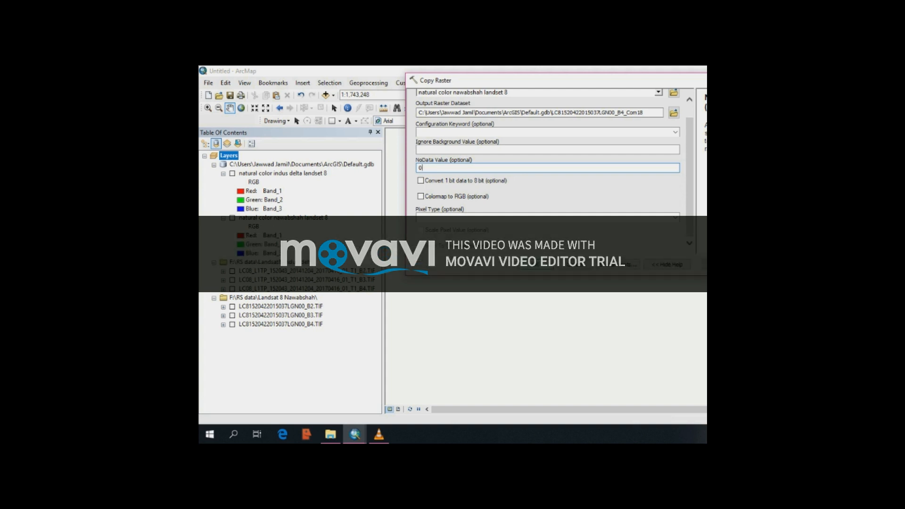
pyautogui.click(675, 217)
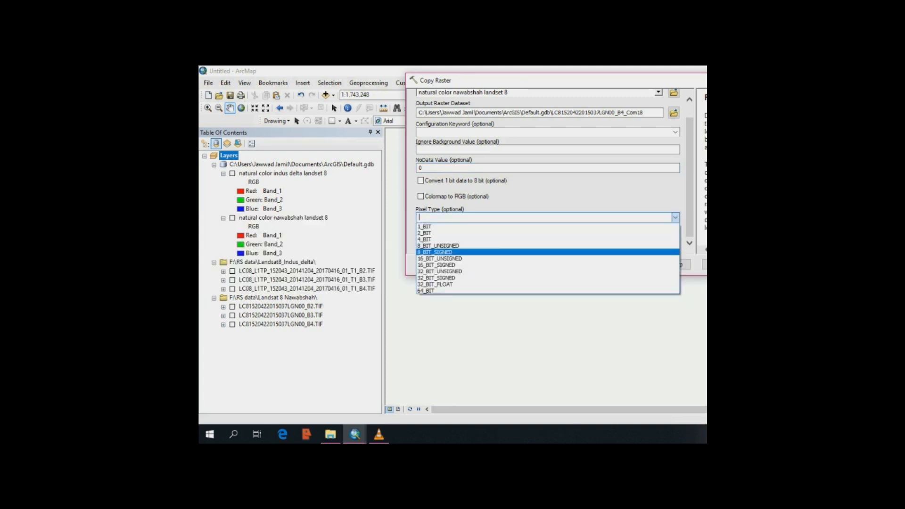
pyautogui.click(435, 284)
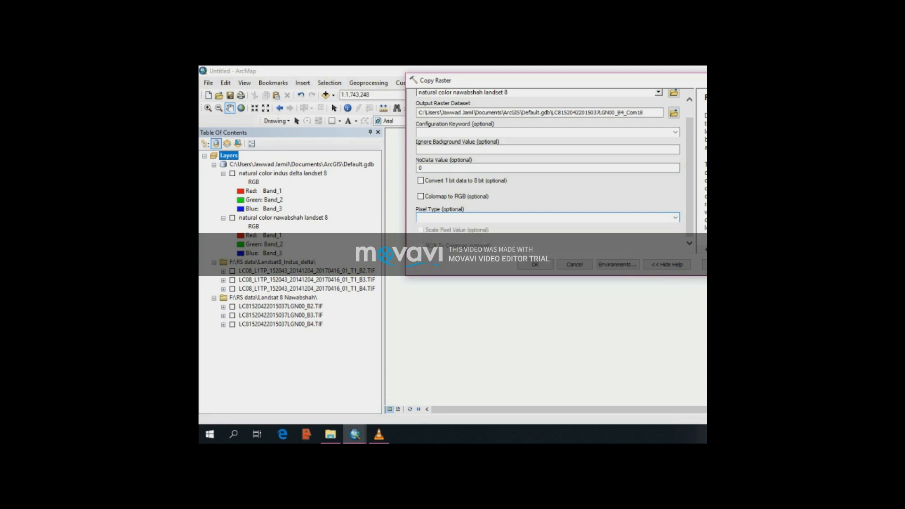
pyautogui.doubleClick(282, 173)
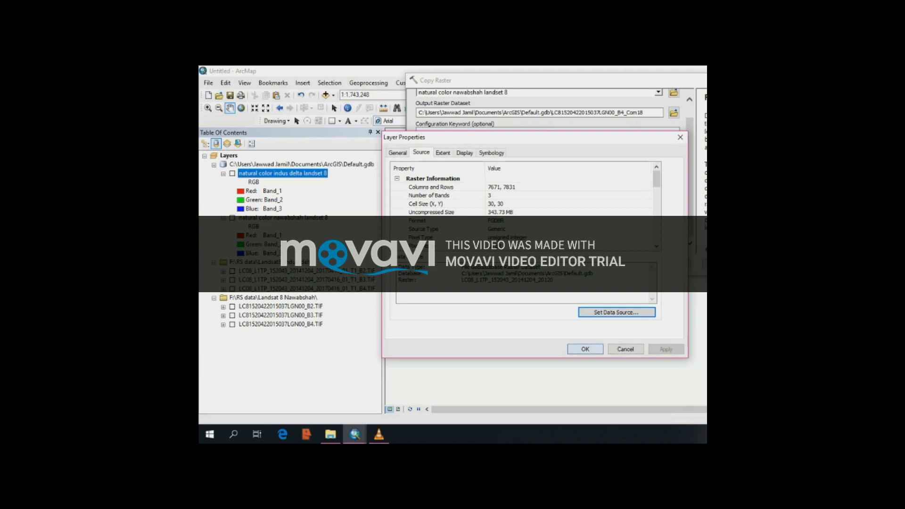
pyautogui.click(626, 349)
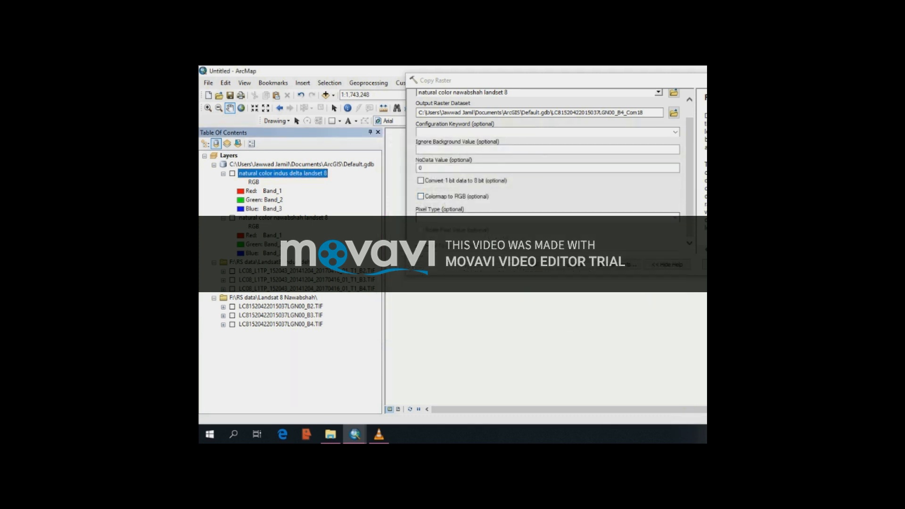
# Set the pixel type of the Nawabshah copy to 16_BIT_UNSIGNED and run Copy Raster.
pyautogui.click(676, 218)
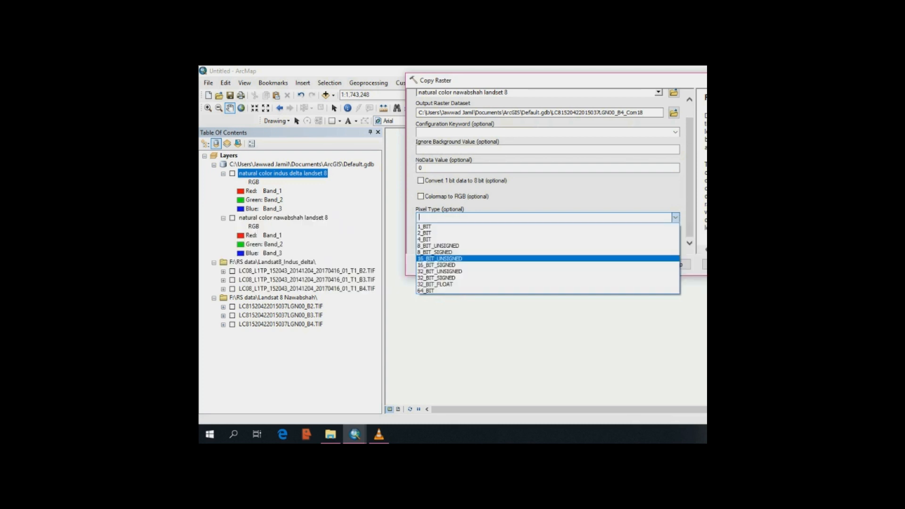
pyautogui.click(439, 258)
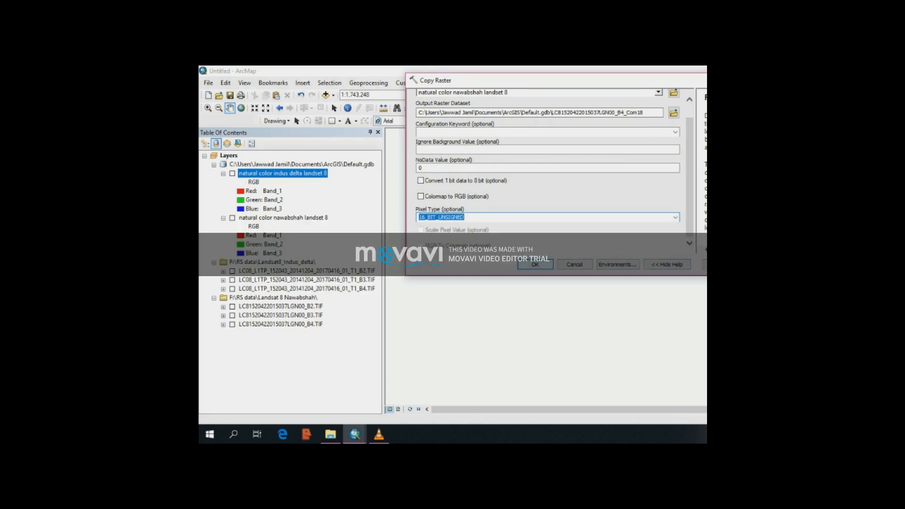
pyautogui.click(535, 265)
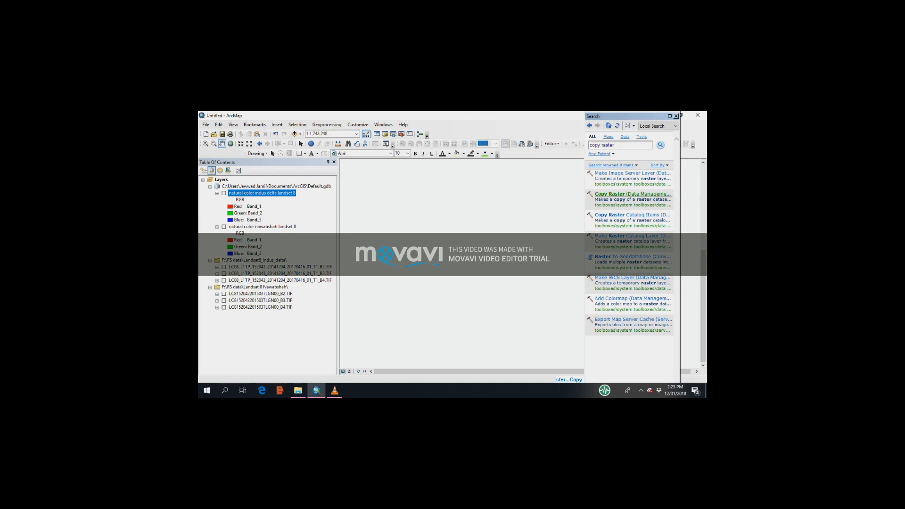
# Set up Copy Raster again for natural color nawabshah landset 8 with a NoData value of 0.
pyautogui.click(610, 194)
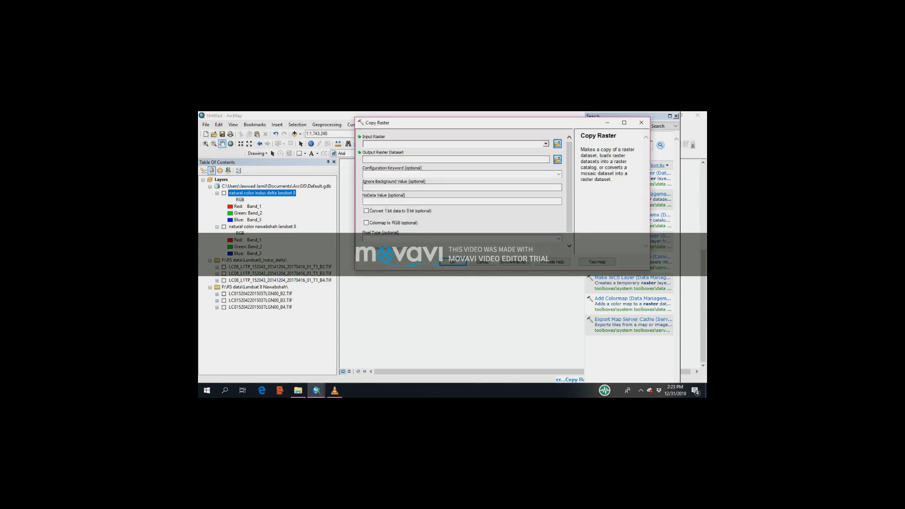
pyautogui.click(545, 143)
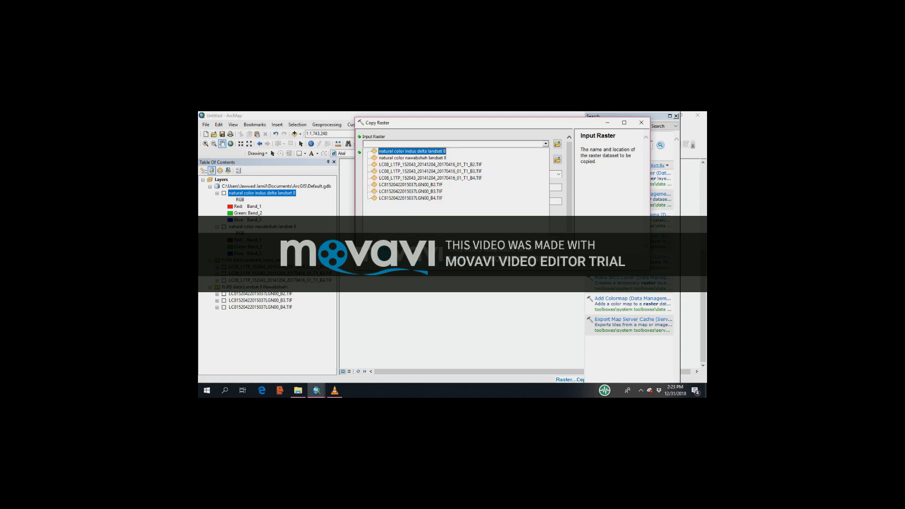
pyautogui.click(412, 158)
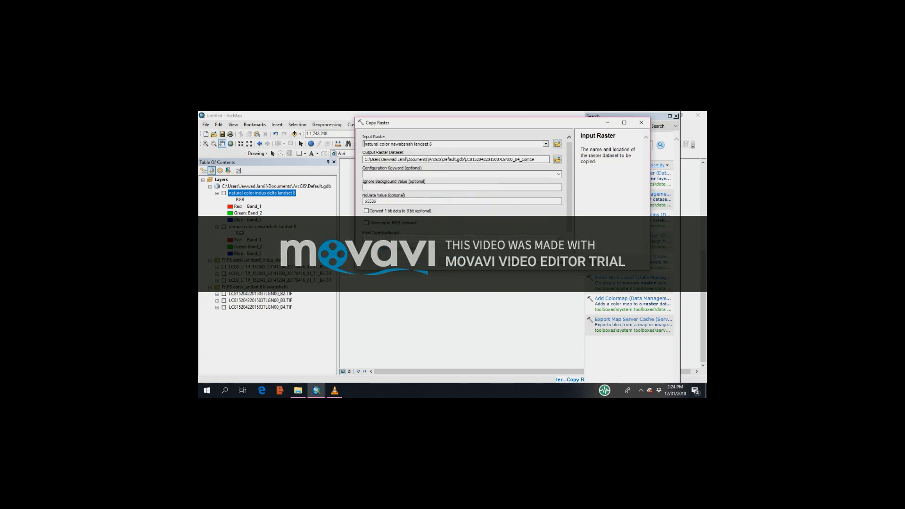
pyautogui.click(378, 201)
pyautogui.press('BackSpace')
pyautogui.press('BackSpace')
pyautogui.press('BackSpace')
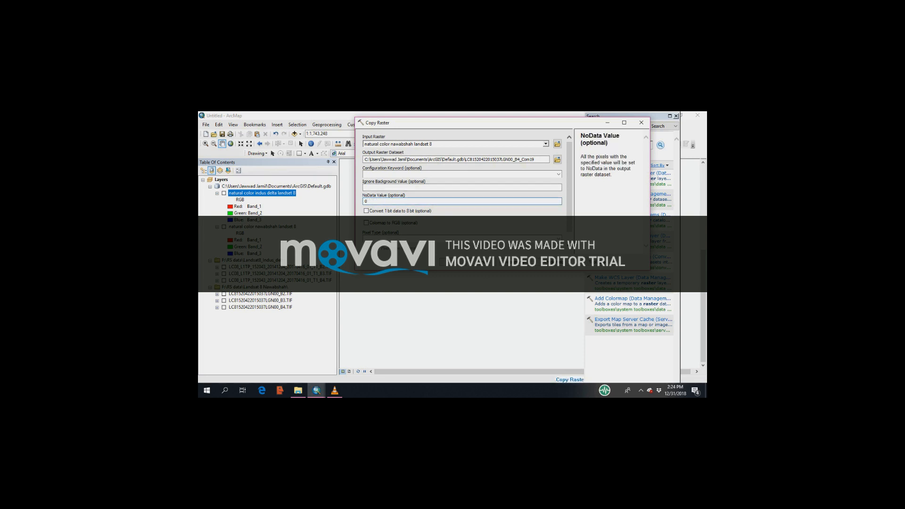
# Choose 16_BIT_UNSIGNED as the pixel type for the Nawabshah copy, run Copy Raster and close the tool search.
pyautogui.click(366, 239)
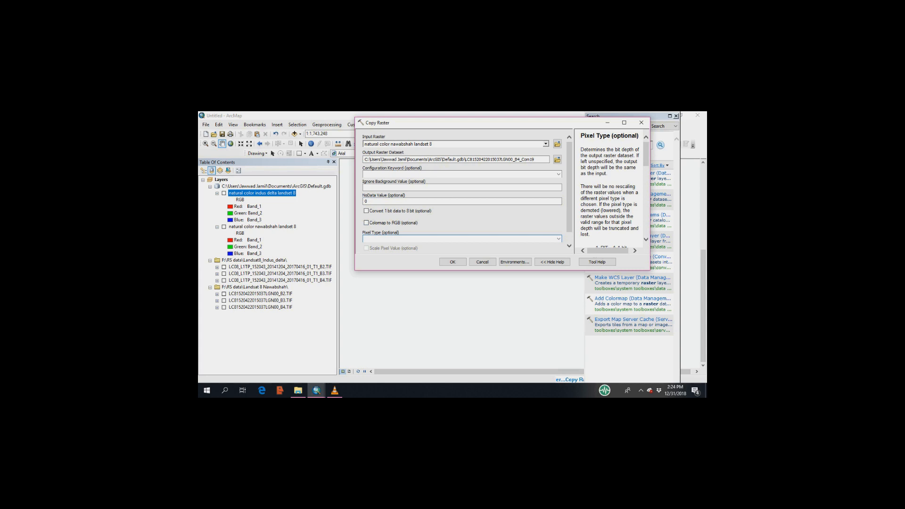
pyautogui.click(559, 239)
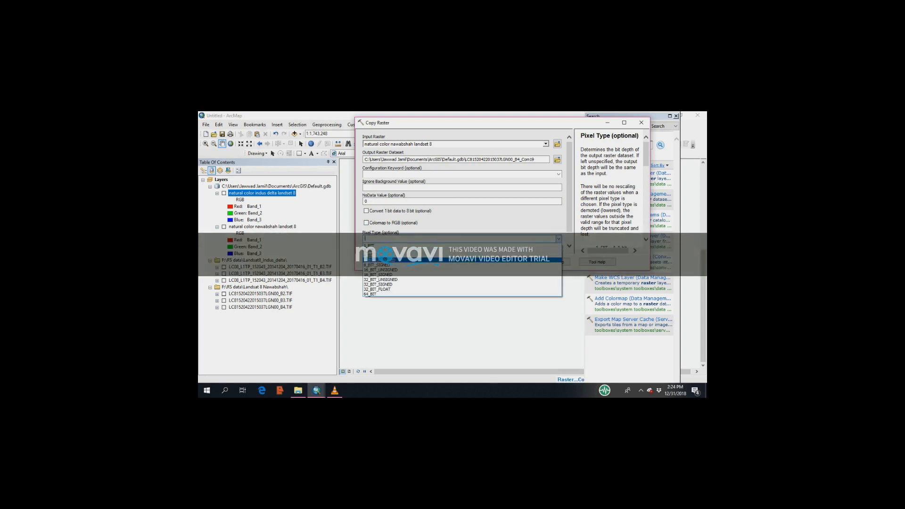
pyautogui.click(386, 270)
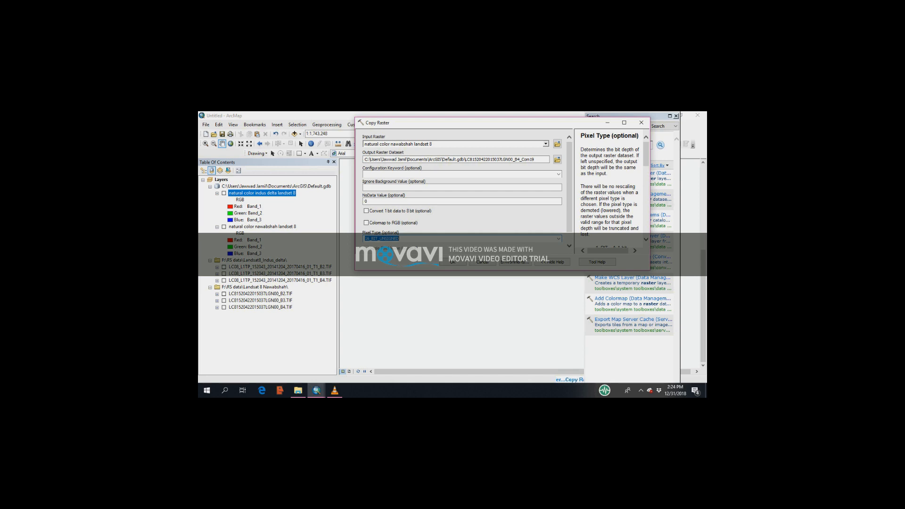
pyautogui.click(452, 262)
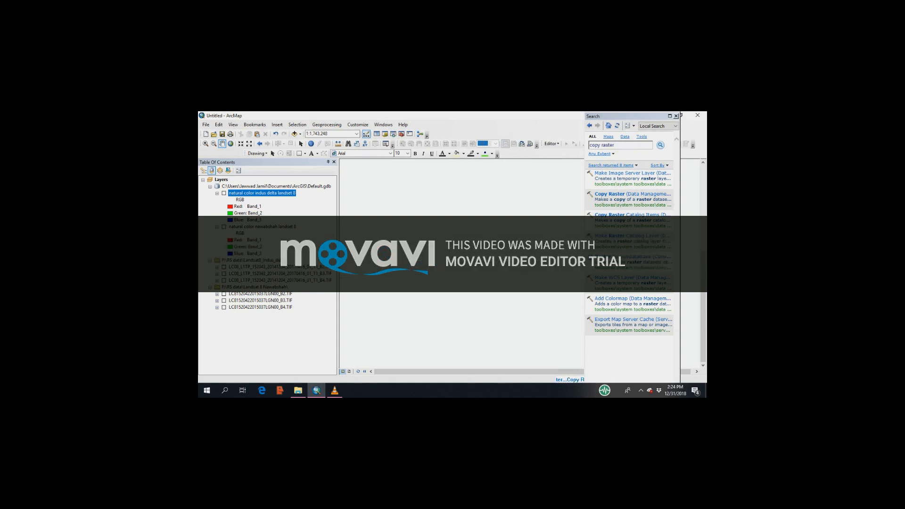
pyautogui.click(676, 116)
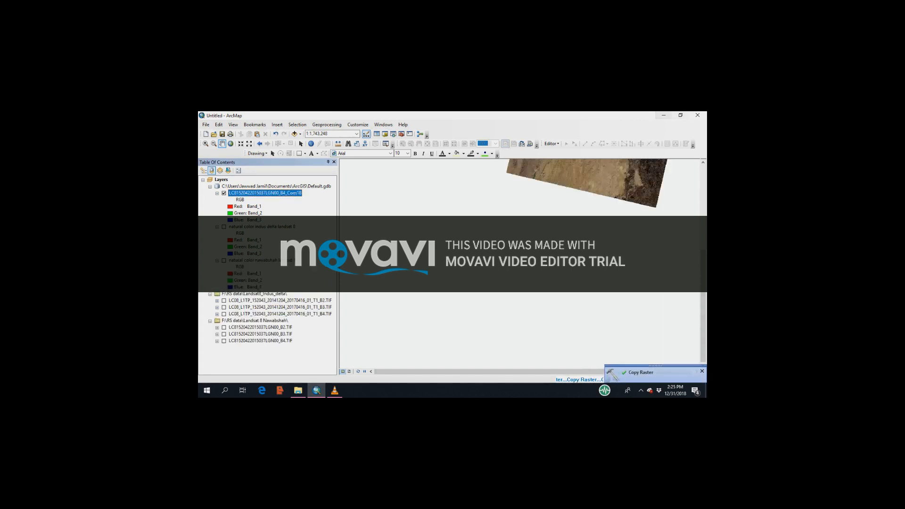
# Compare the Nawabshah copy with the original composite by repeatedly showing and hiding natural color nawabshah landset 8, leaving it hidden.
pyautogui.moveTo(508, 255); pyautogui.dragTo(463, 325)
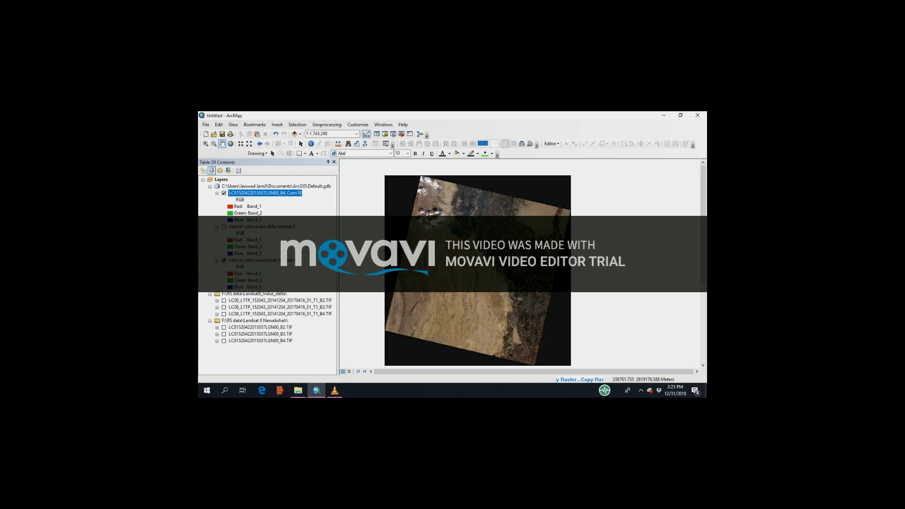
pyautogui.click(224, 260)
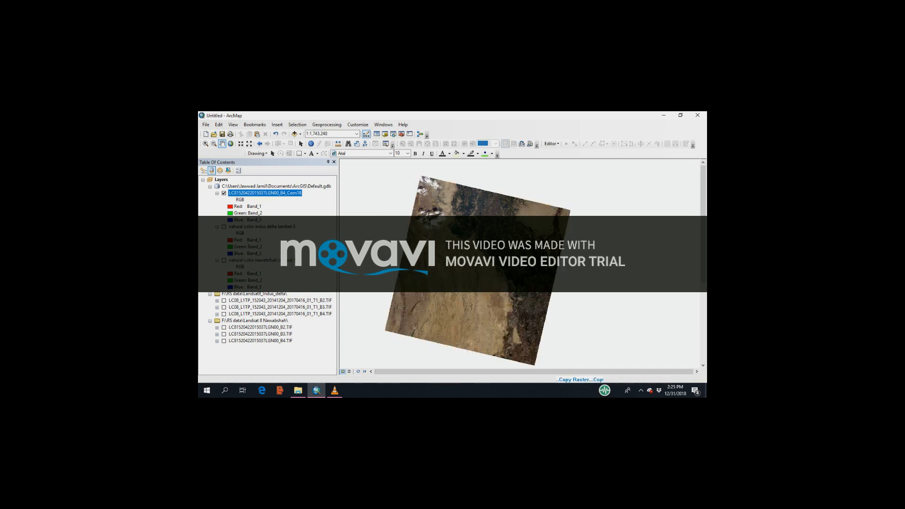
pyautogui.click(224, 260)
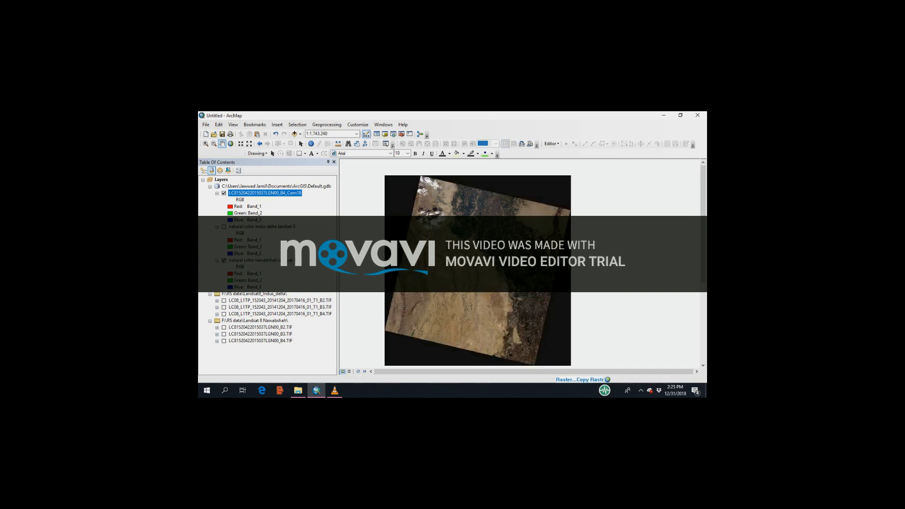
pyautogui.click(224, 260)
pyautogui.click(224, 260)
pyautogui.click(224, 261)
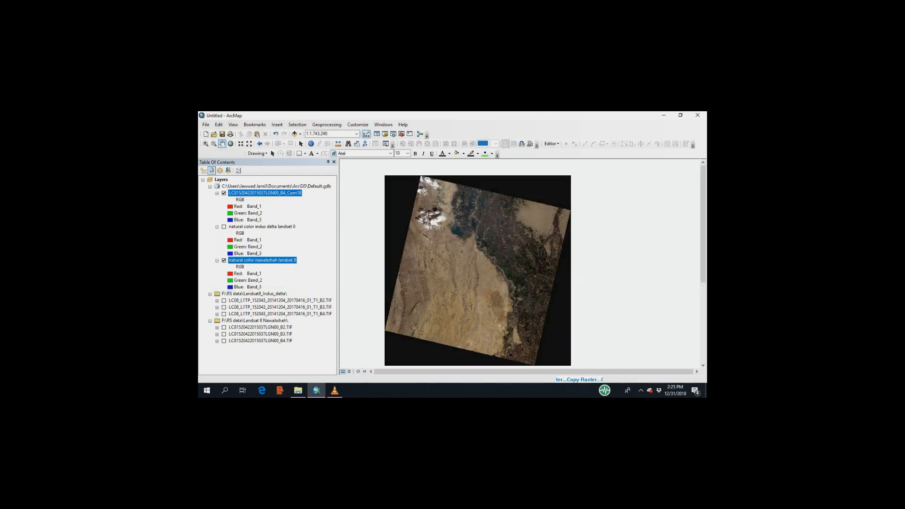
pyautogui.click(224, 260)
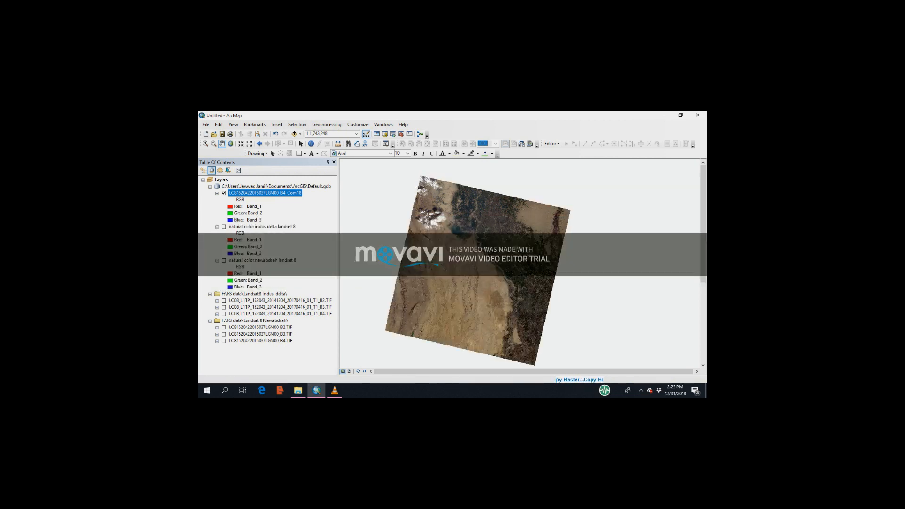
# Rename the new Nawabshah copy layer as copy raster nawabshah.
pyautogui.click(265, 193)
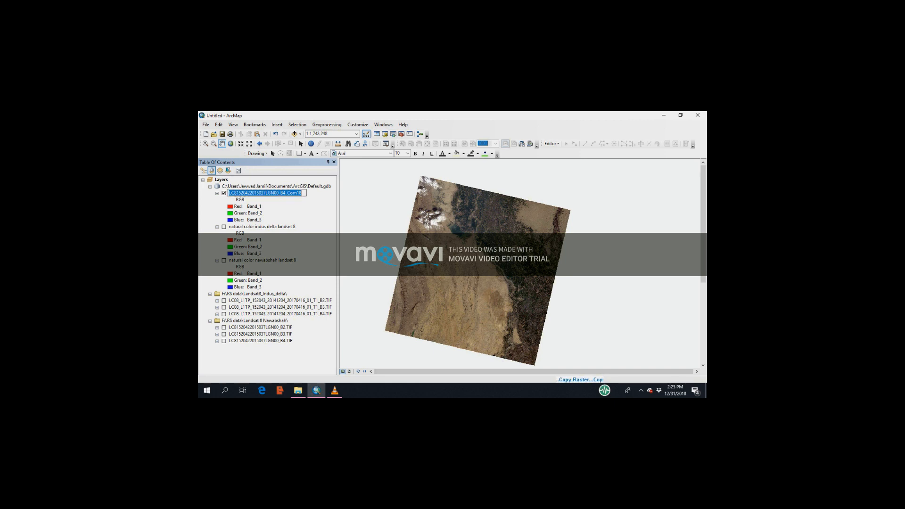
pyautogui.write('copy raster')
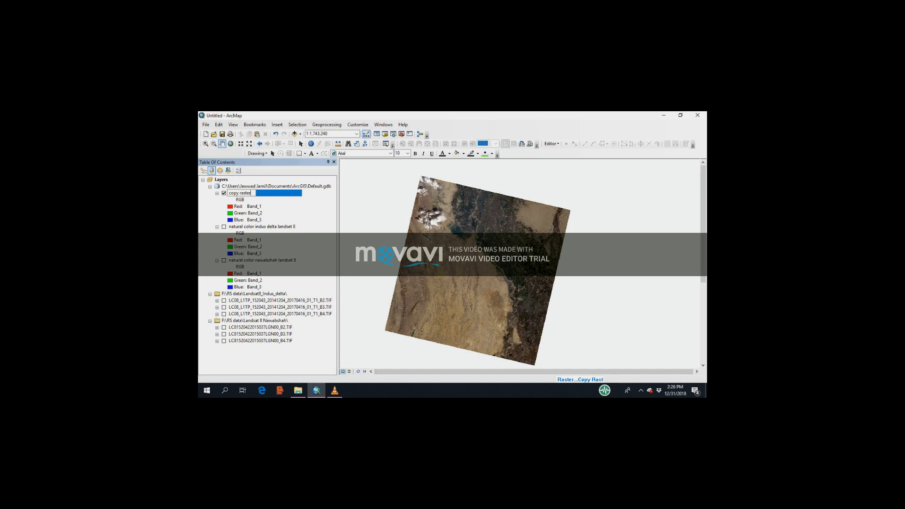
pyautogui.write(' nawabshah')
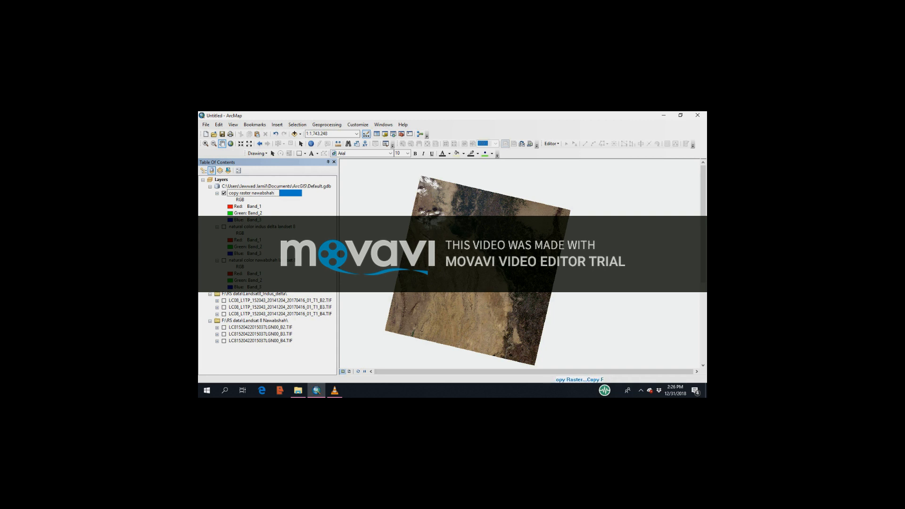
pyautogui.press('Return')
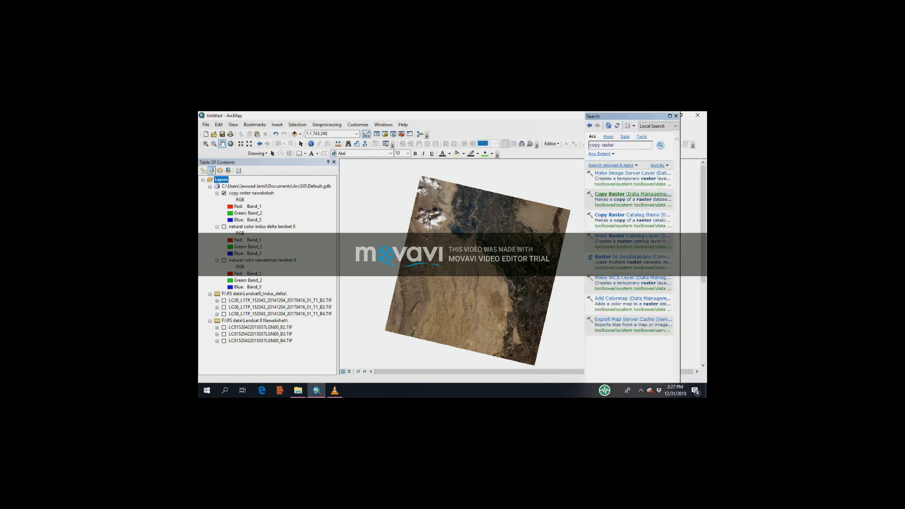
# Set up Copy Raster with natural color indus delta landset 8 as the input raster and a NoData value of 0.
pyautogui.click(620, 194)
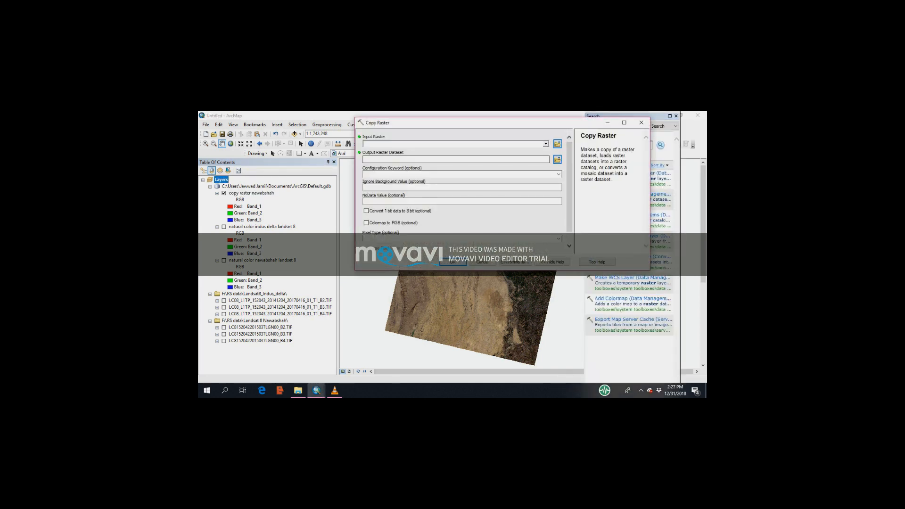
pyautogui.click(546, 144)
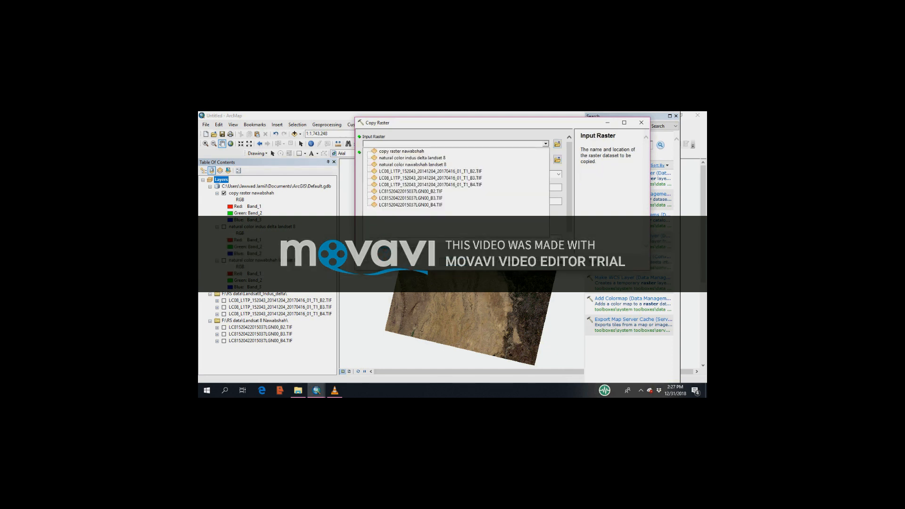
pyautogui.click(412, 158)
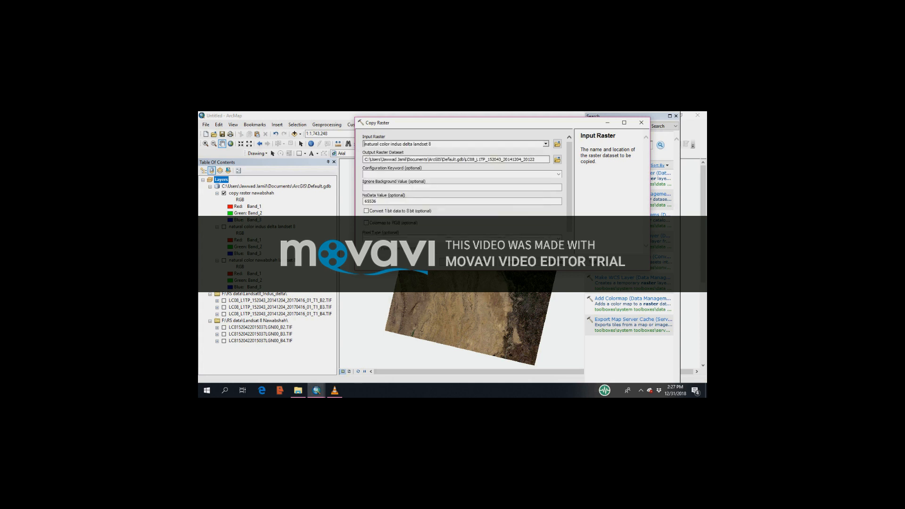
pyautogui.click(378, 201)
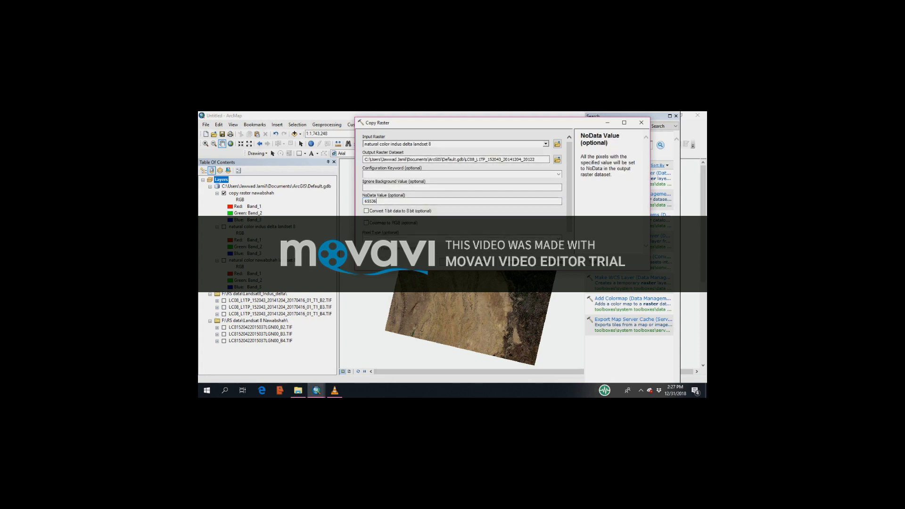
pyautogui.doubleClick(378, 202)
pyautogui.write('0')
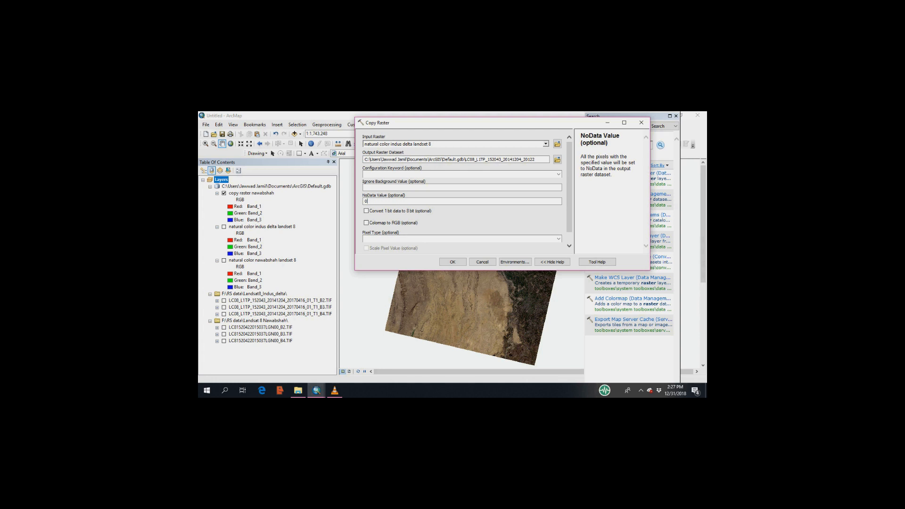
# Set the pixel type of the Indus delta copy to 16_BIT_UNSIGNED, run Copy Raster and close the tool search.
pyautogui.click(453, 262)
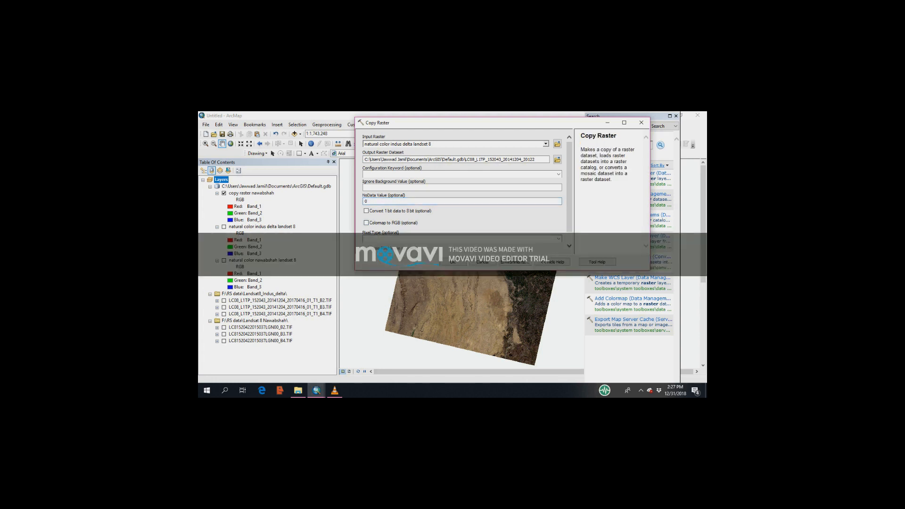
pyautogui.click(558, 239)
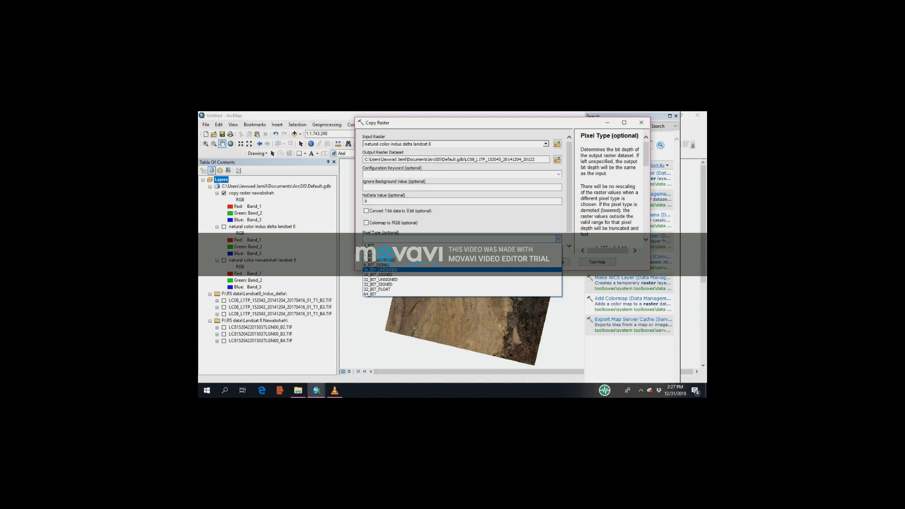
pyautogui.click(381, 270)
pyautogui.click(453, 262)
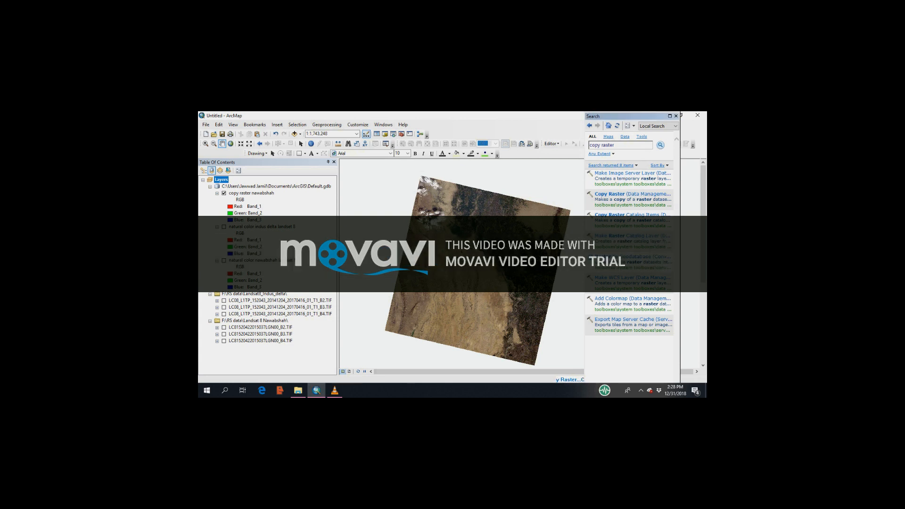
pyautogui.click(676, 116)
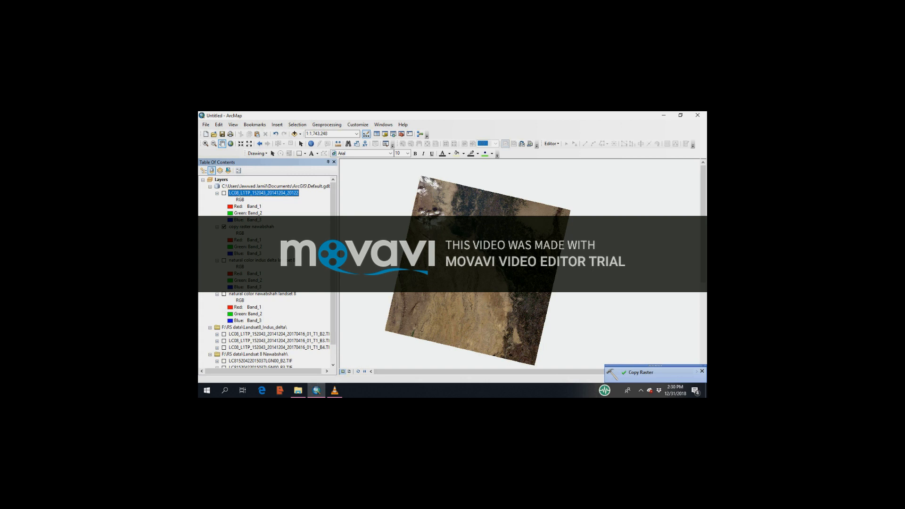
# Turn off copy raster nawabshah, turn on the new Indus delta copy and bring it into view.
pyautogui.click(224, 226)
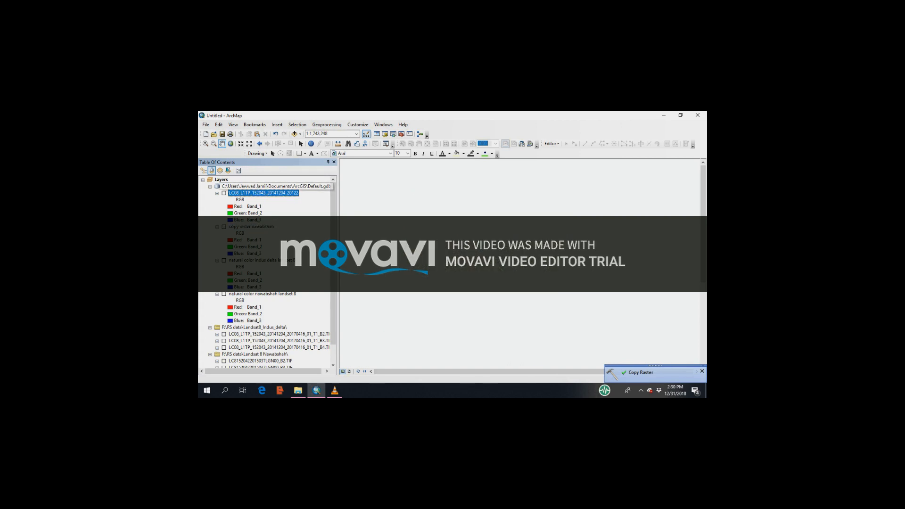
pyautogui.click(224, 193)
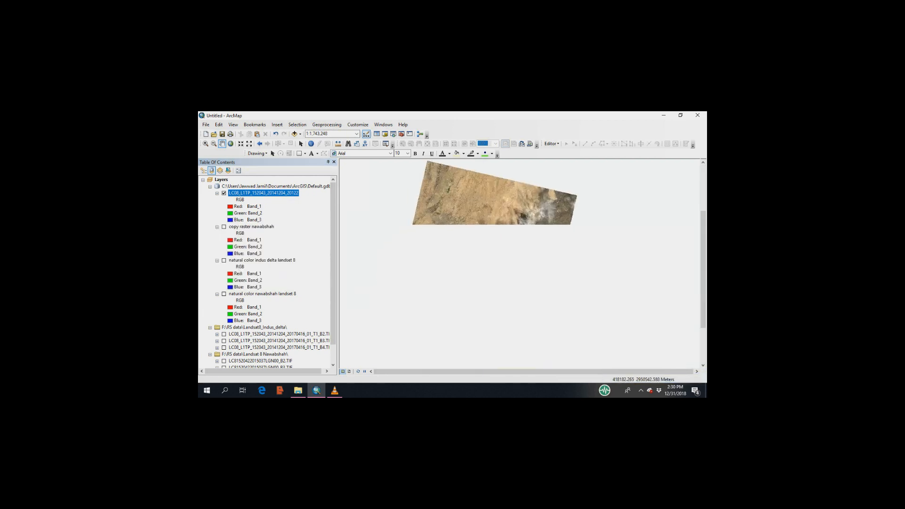
pyautogui.moveTo(505, 216); pyautogui.dragTo(506, 237)
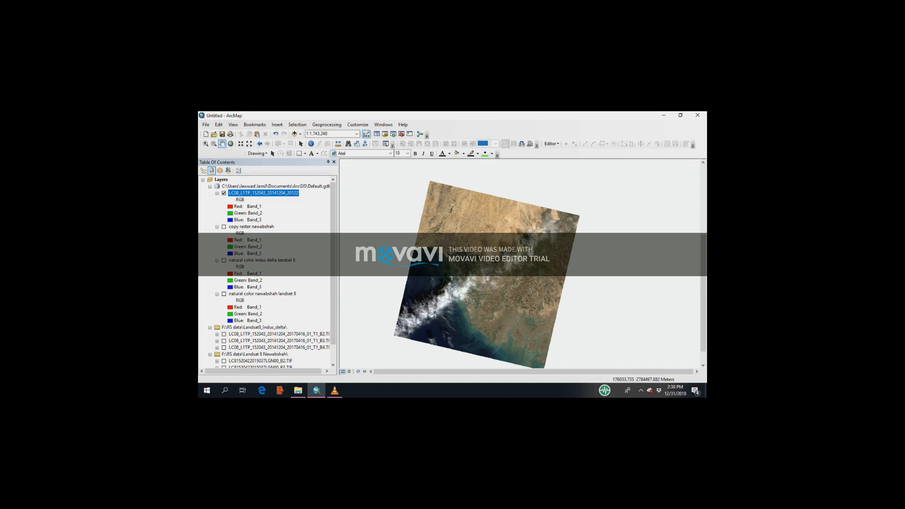
# Compare the Indus delta copy with the original by showing and hiding natural color indus delta landset 8, leaving it hidden.
pyautogui.click(223, 260)
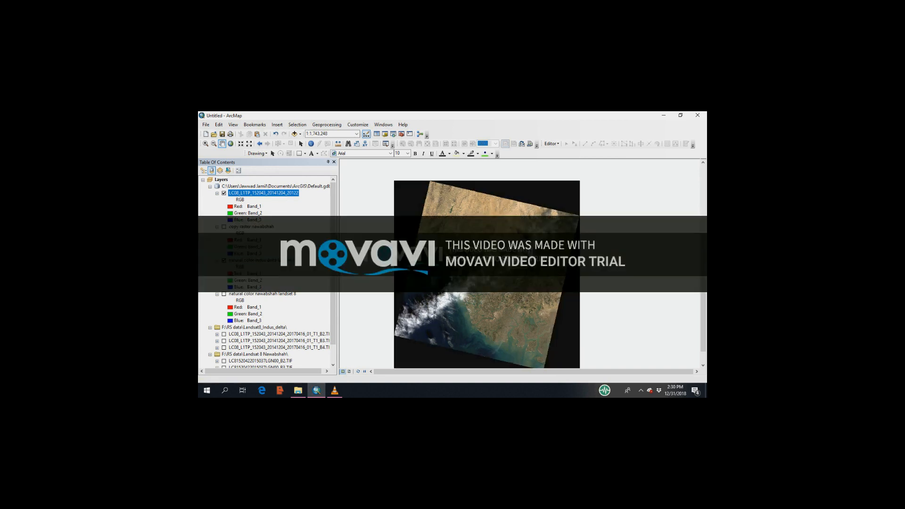
pyautogui.click(223, 260)
pyautogui.click(224, 260)
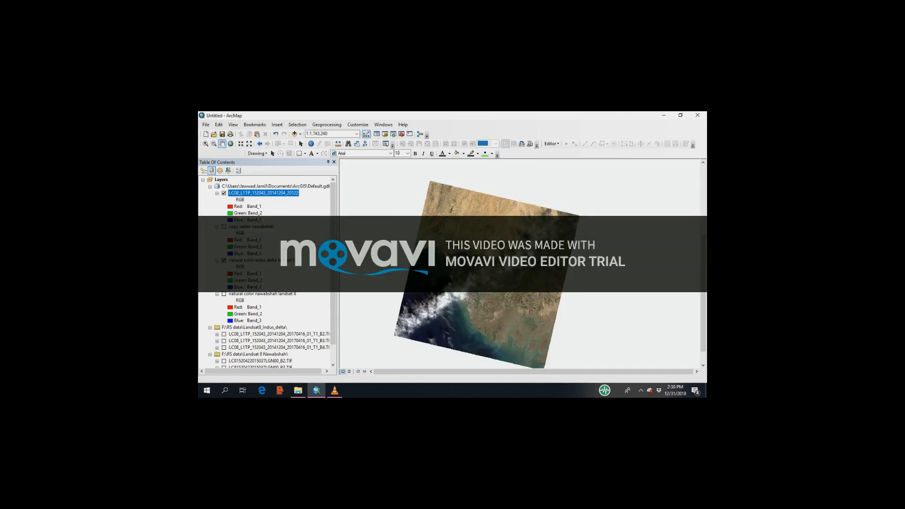
pyautogui.click(224, 260)
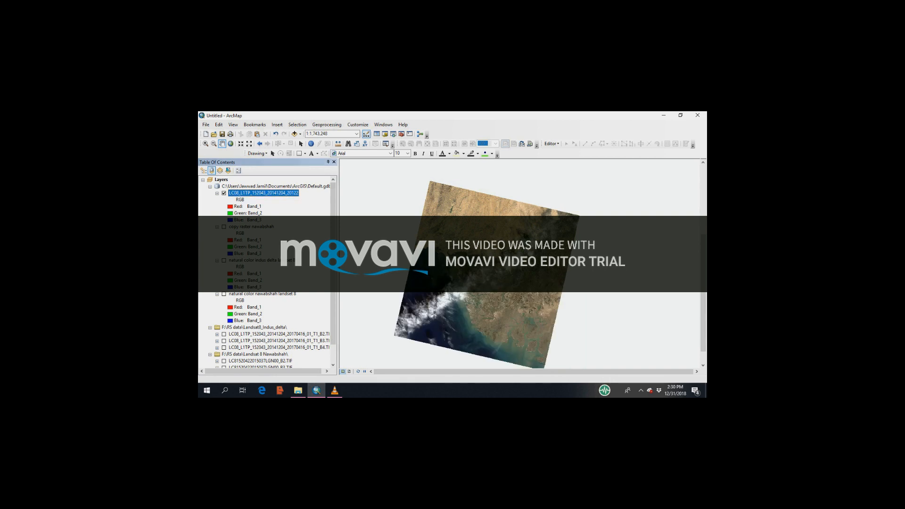
# Rename the new Indus delta copy layer as copy raster indus delta.
pyautogui.click(264, 192)
pyautogui.write('copy raster')
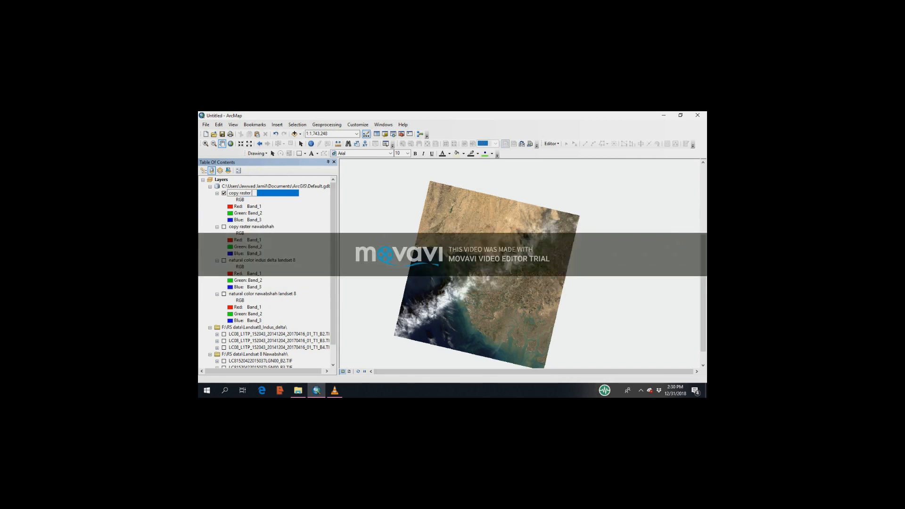
pyautogui.write(' indus delta')
pyautogui.press('Return')
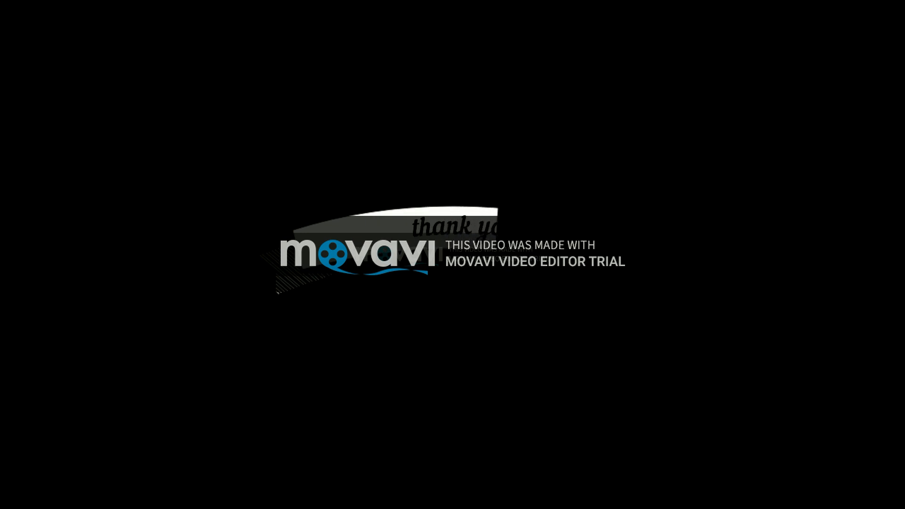